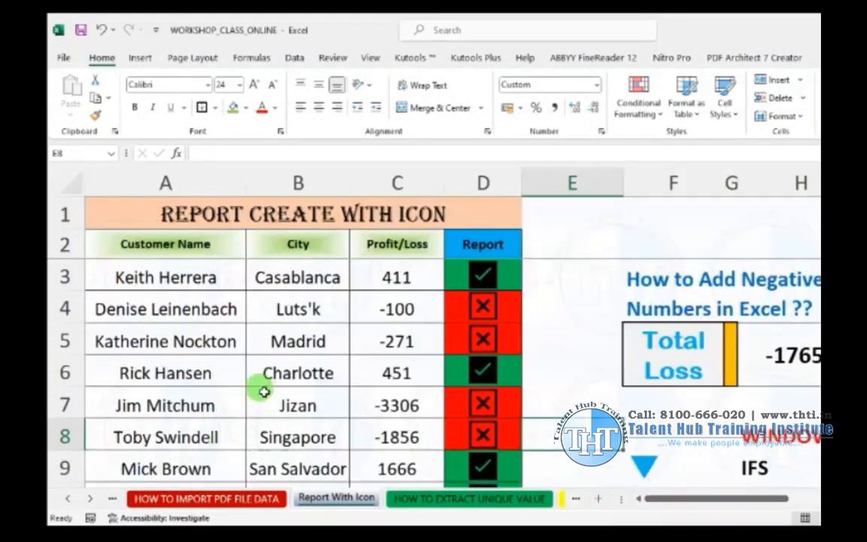
drag(177, 277, 264, 368)
click(284, 368)
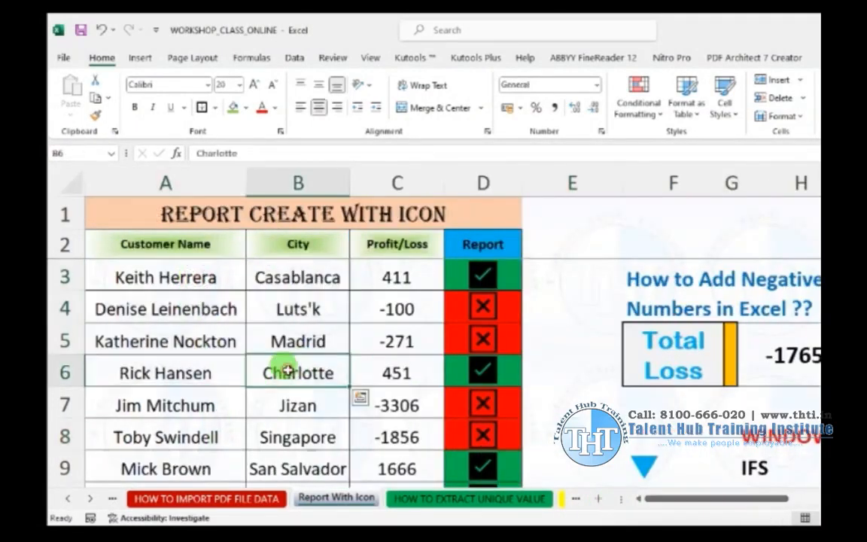
drag(172, 253, 229, 410)
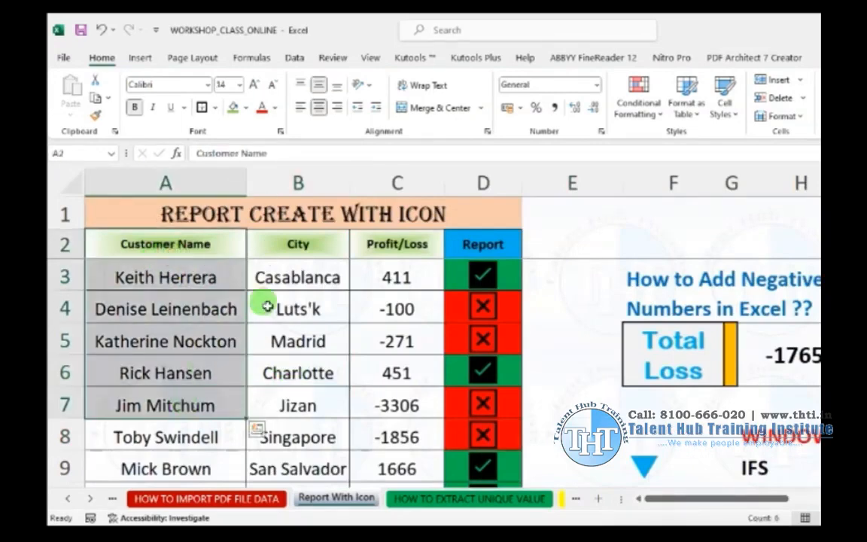
drag(396, 243, 397, 391)
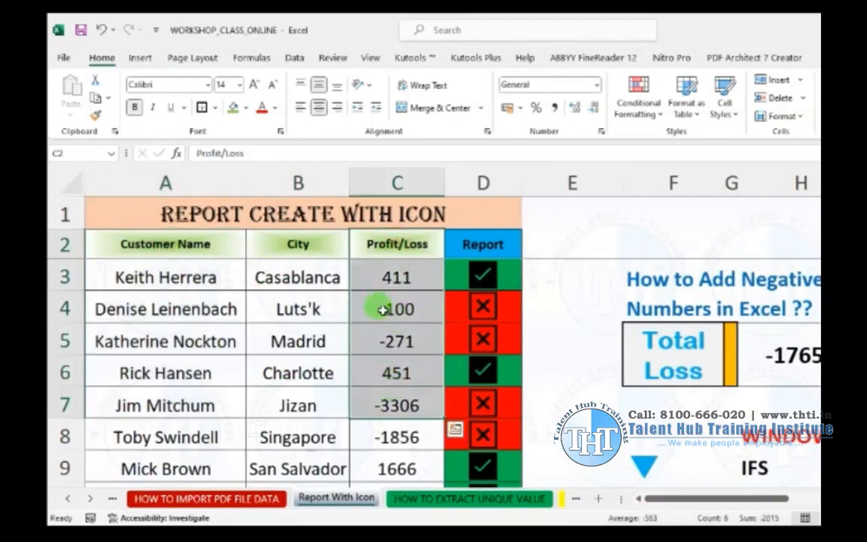
click(392, 274)
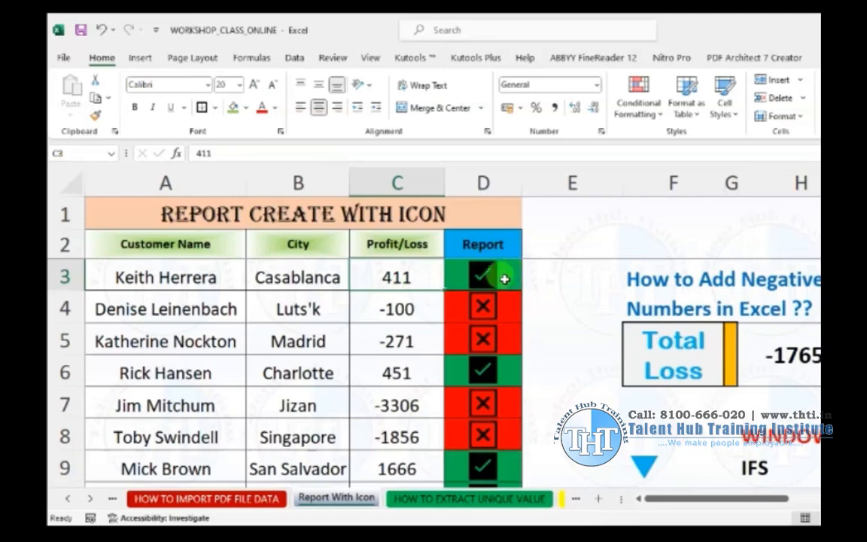
Step: Try a Profit/Loss value of 500 in cell C4, and undo the entry
click(410, 305)
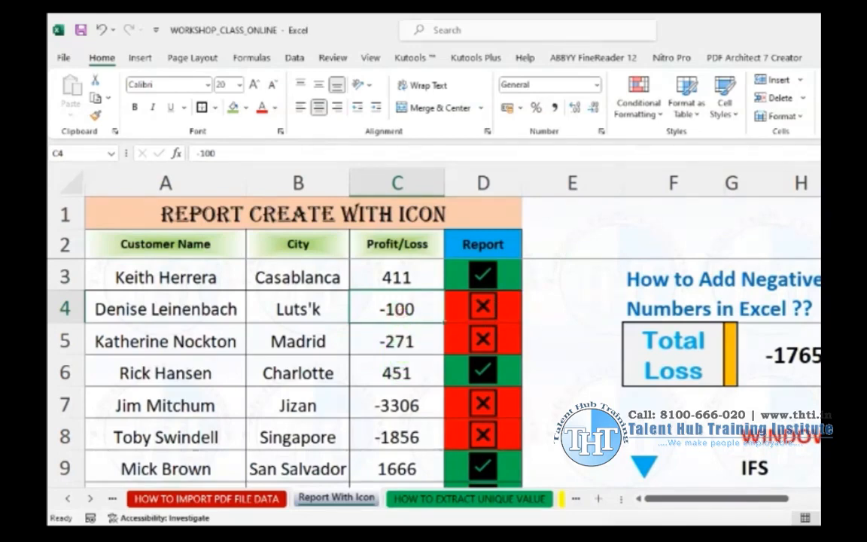
text(500)
key(Return)
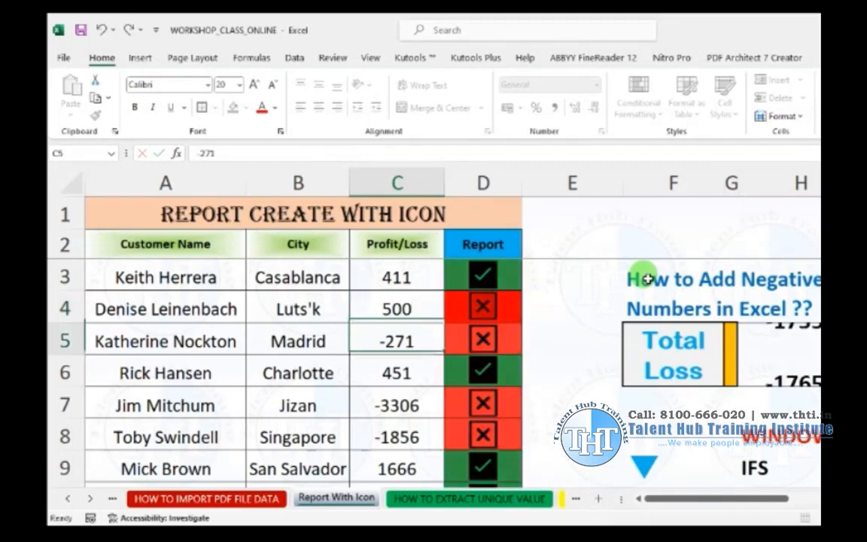
key(ctrl+z)
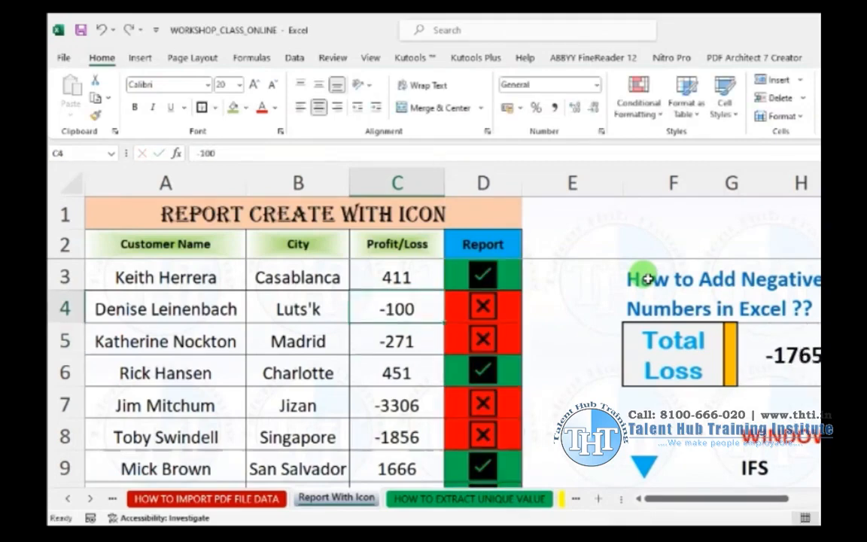
Step: Try a Profit/Loss value of -500 in cell C3, and undo the entry
key(Down)
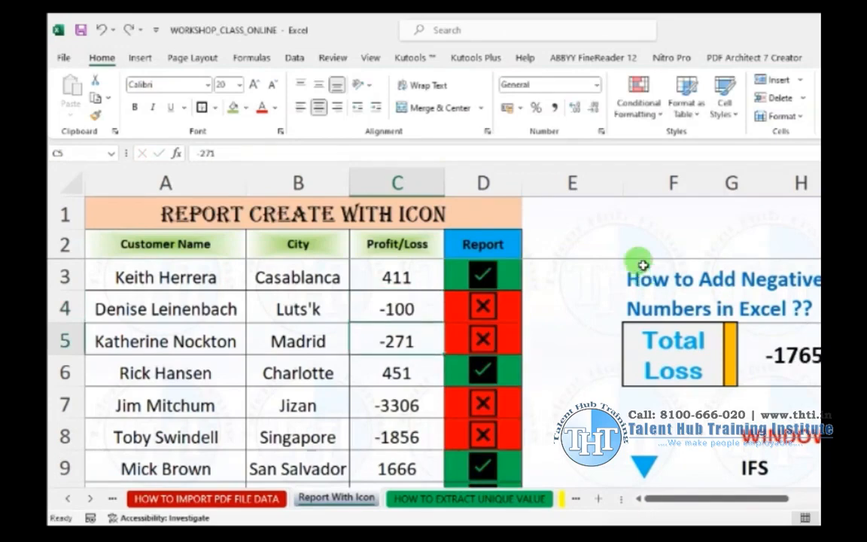
key(Up)
key(Up)
text(-500)
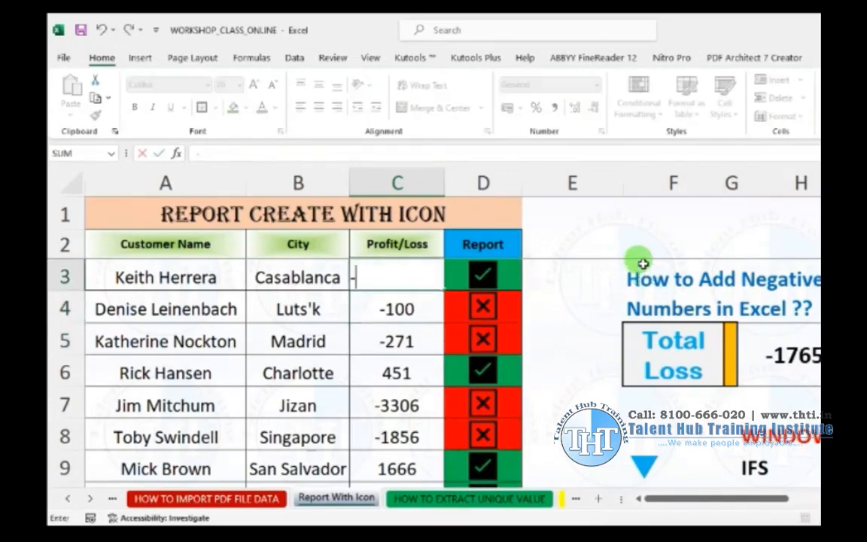
key(Return)
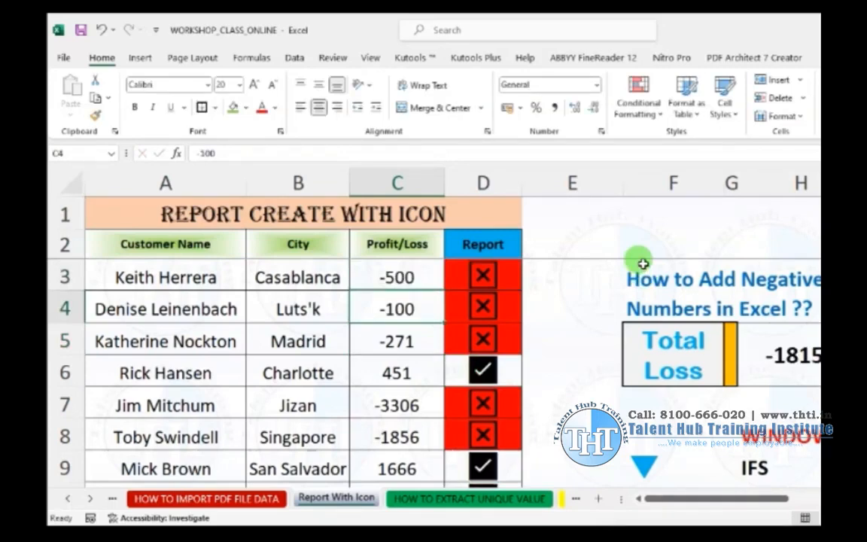
key(ctrl+z)
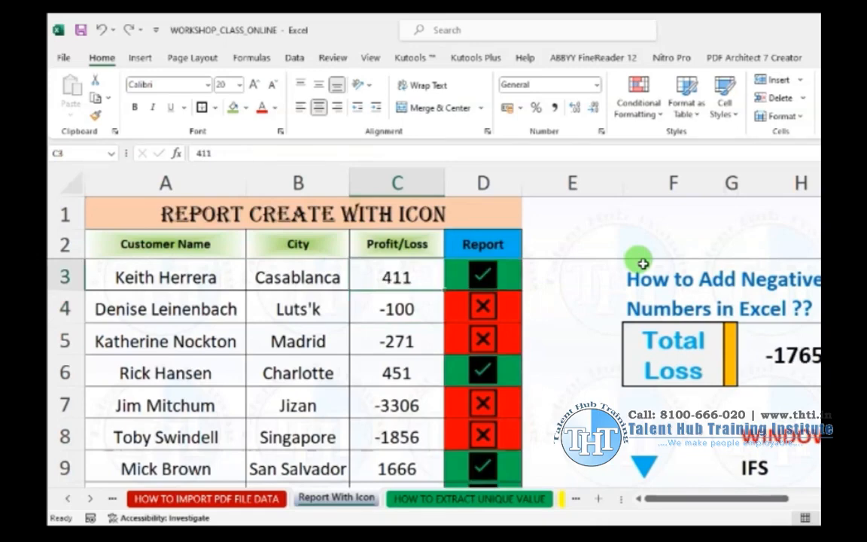
Step: Clear all the icon formulas in the Report column from D3 down to the last filled row
click(501, 267)
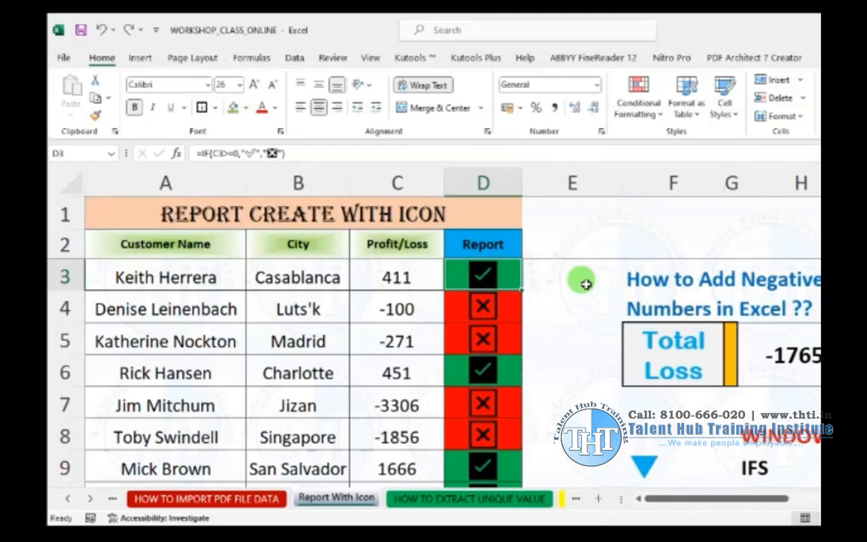
key(ctrl+shift+Down)
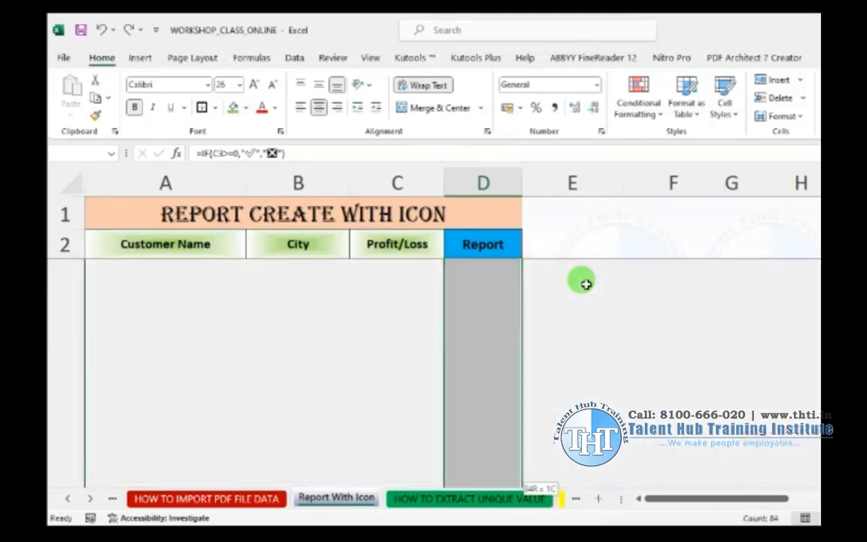
key(Delete)
key(Down)
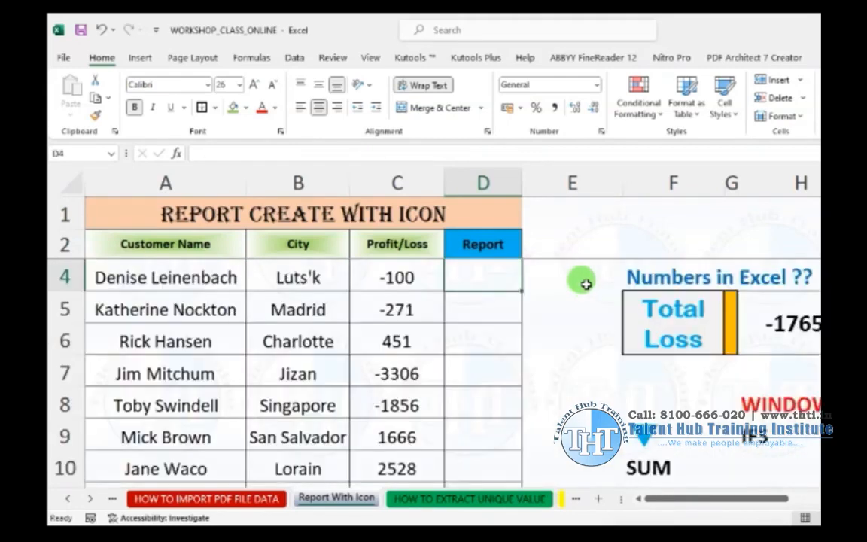
key(Up)
key(Down)
key(Up)
key(Up)
key(Down)
key(Down)
key(Up)
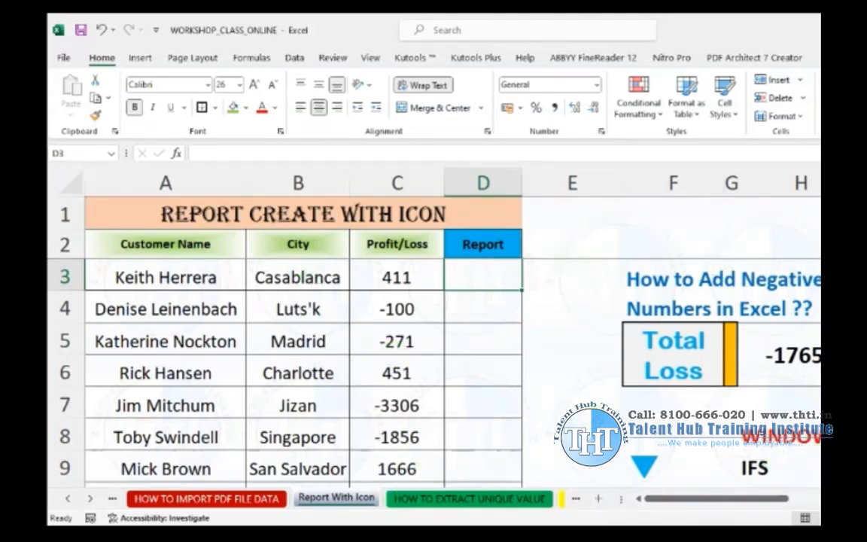
Step: Delete the blue triangle symbol from cell F9, beside the IFS entry
click(747, 438)
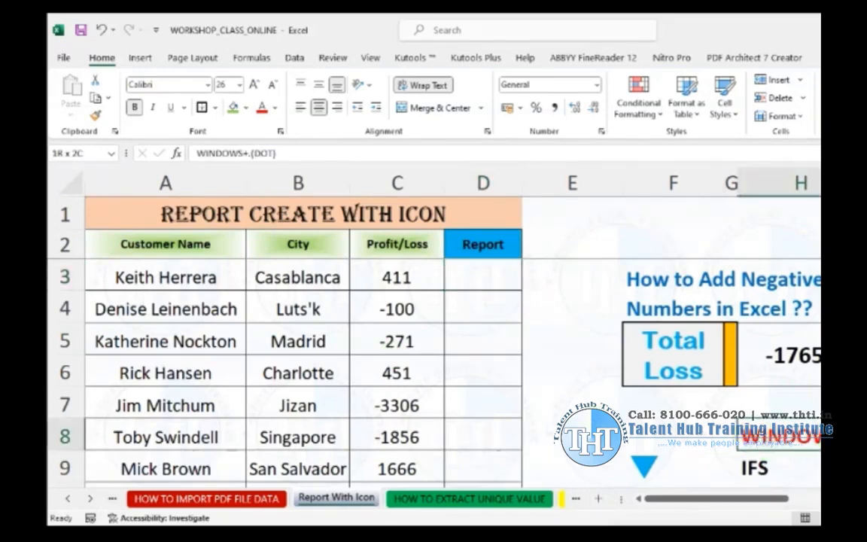
click(819, 473)
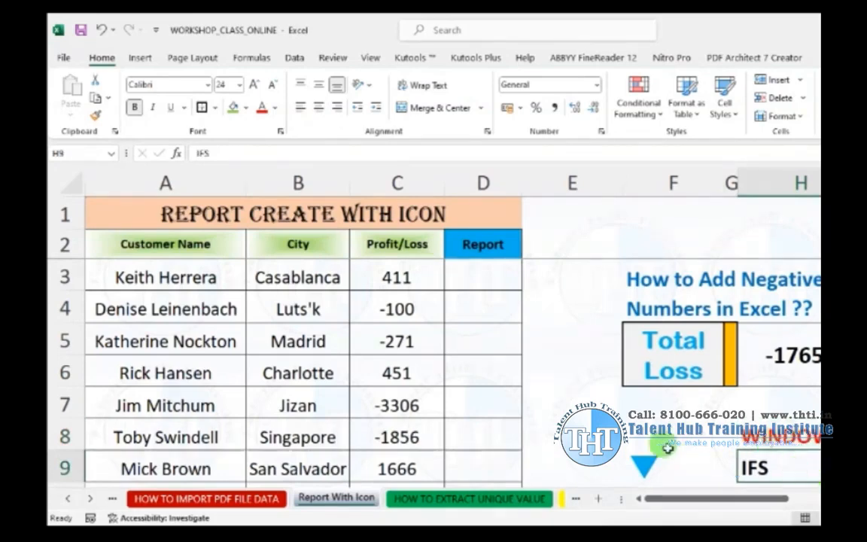
click(711, 463)
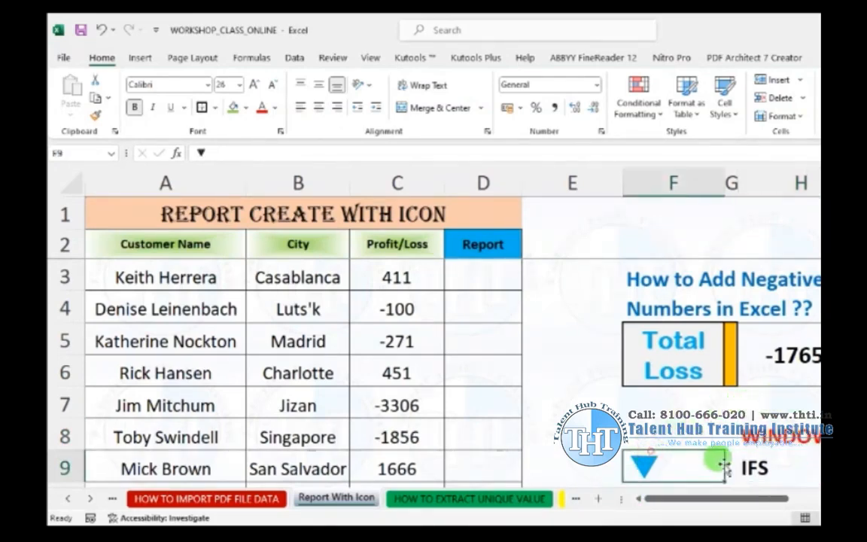
key(Delete)
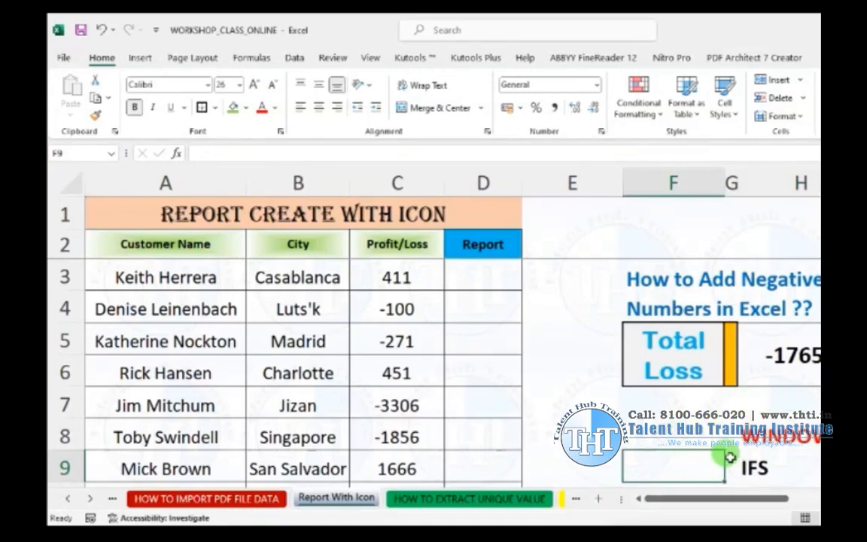
Step: Browse the food and symbols categories of the Windows emoji panel for usable icons, and close the panel
key(super+period)
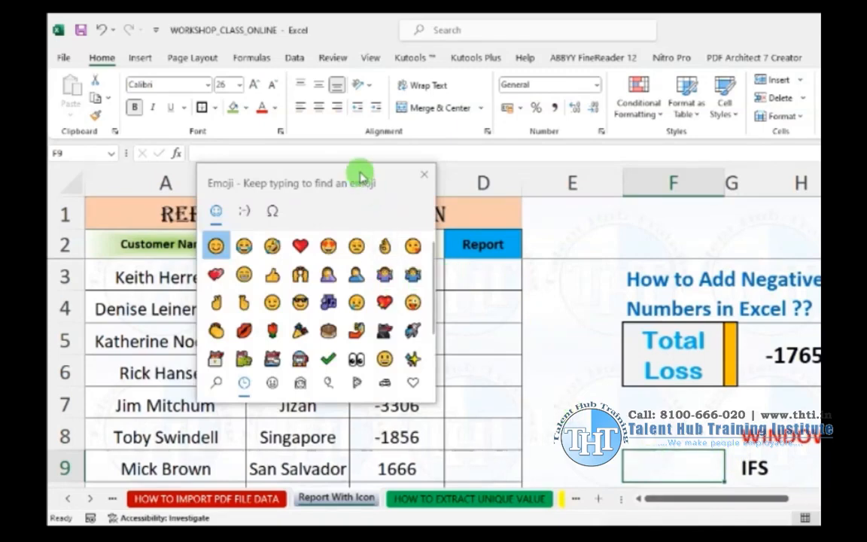
drag(380, 181, 782, 173)
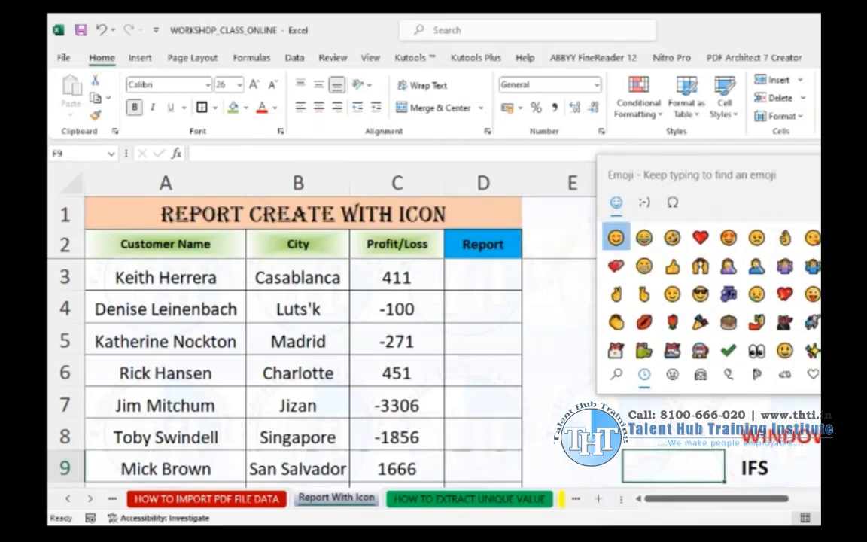
click(756, 374)
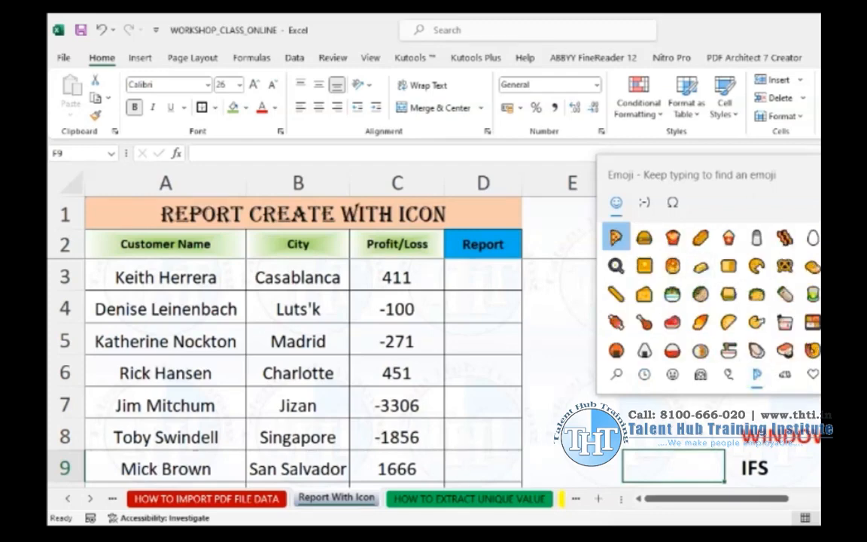
drag(830, 237, 828, 353)
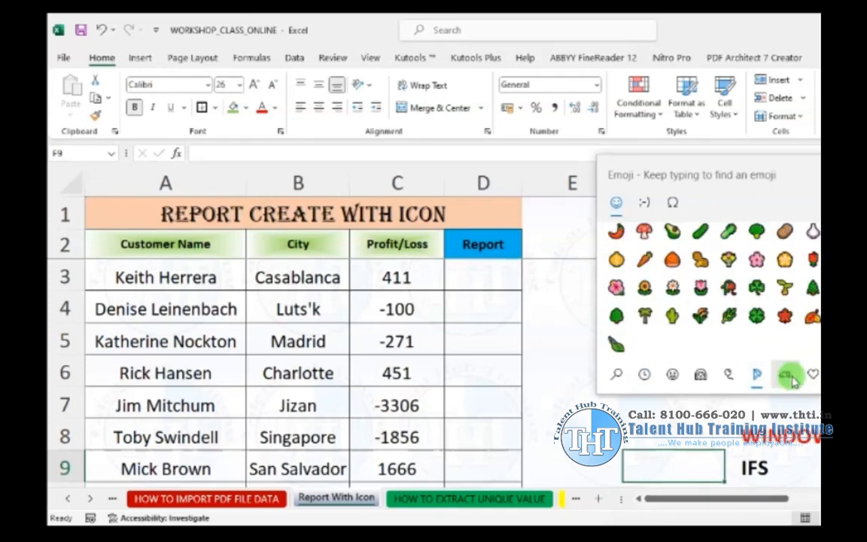
click(807, 377)
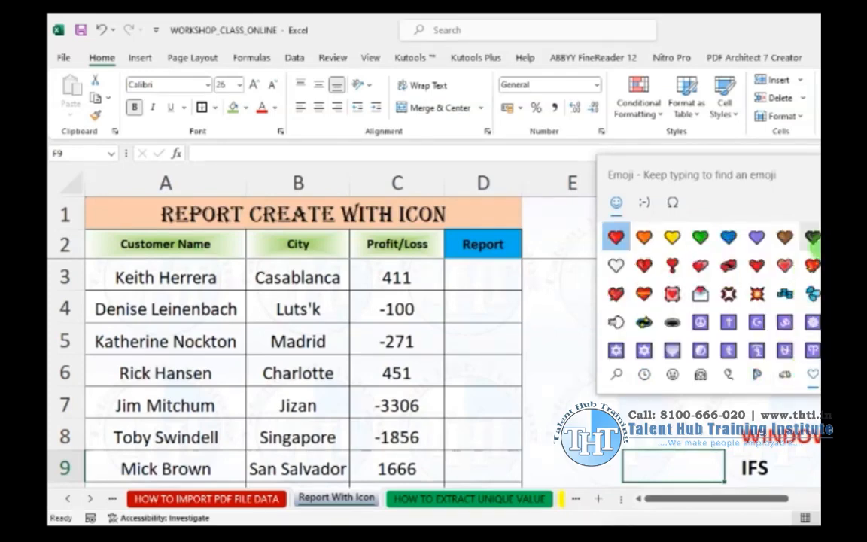
drag(829, 237, 829, 285)
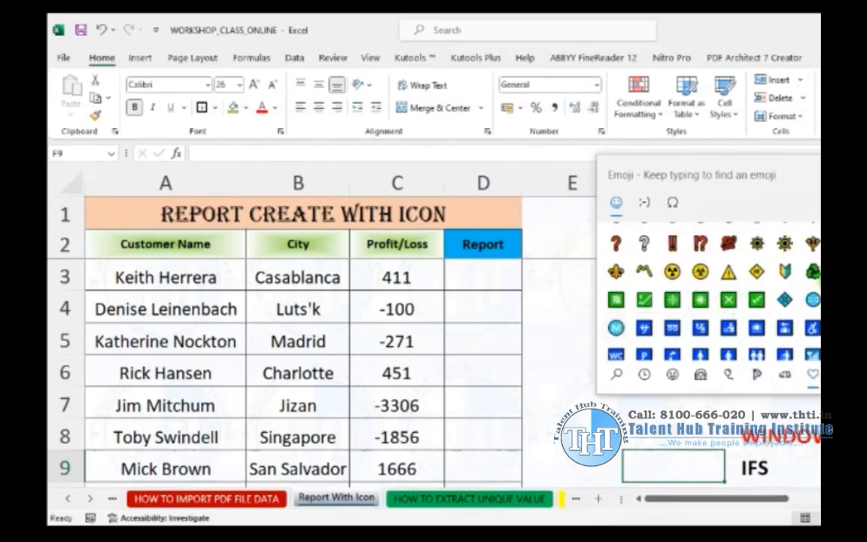
drag(829, 283, 819, 332)
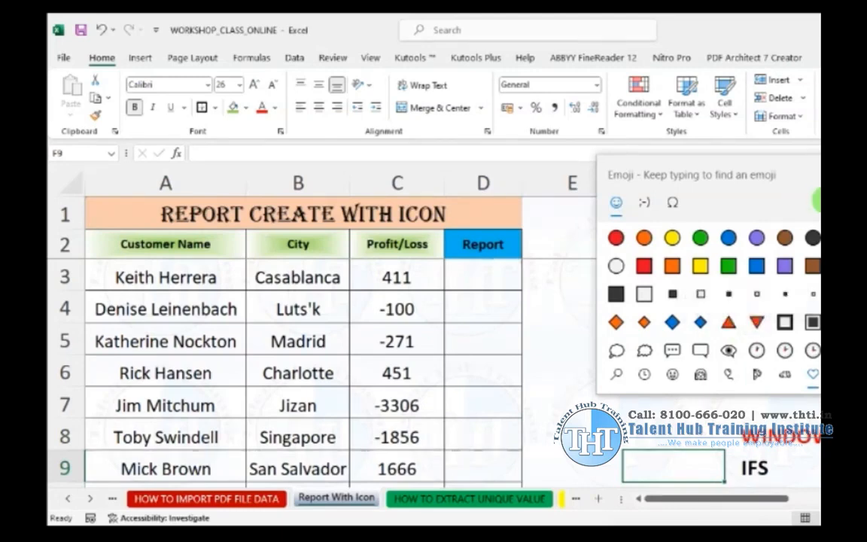
click(814, 167)
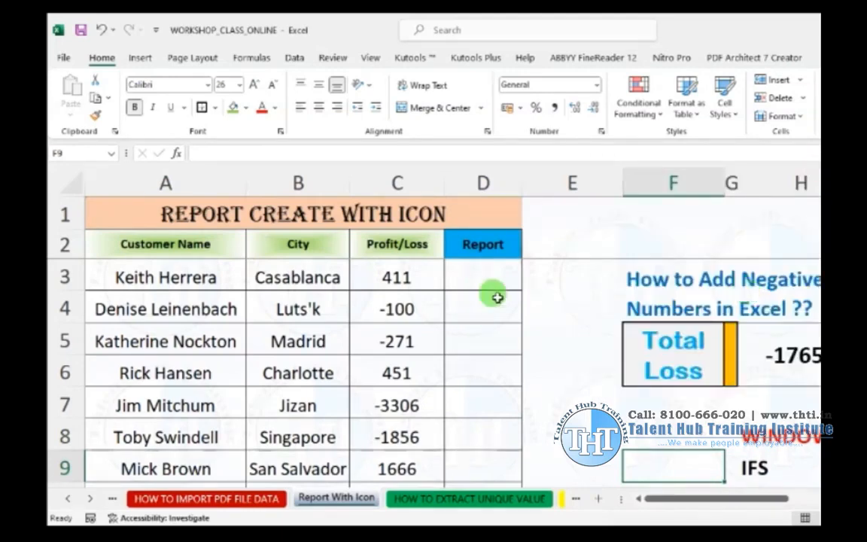
Step: Start an IF formula in cell D3 that tests whether the Profit/Loss value in C3 is >=0
click(493, 277)
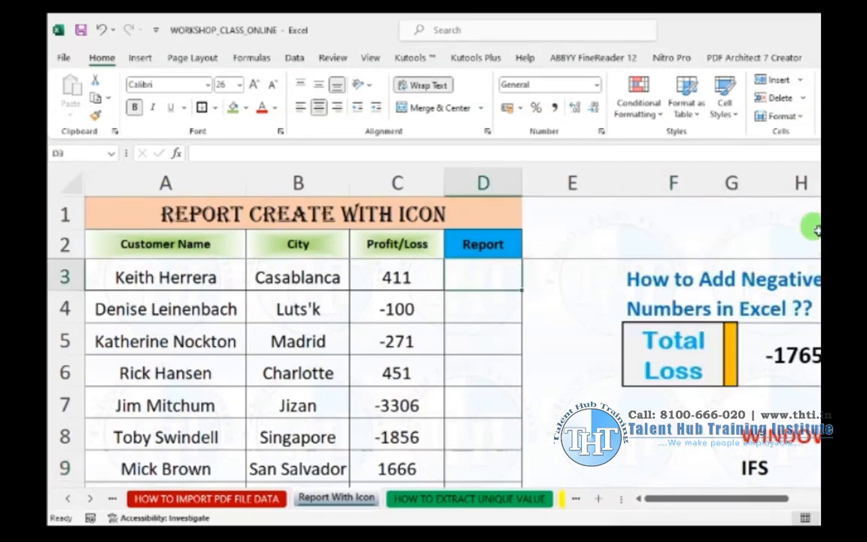
text(=if)
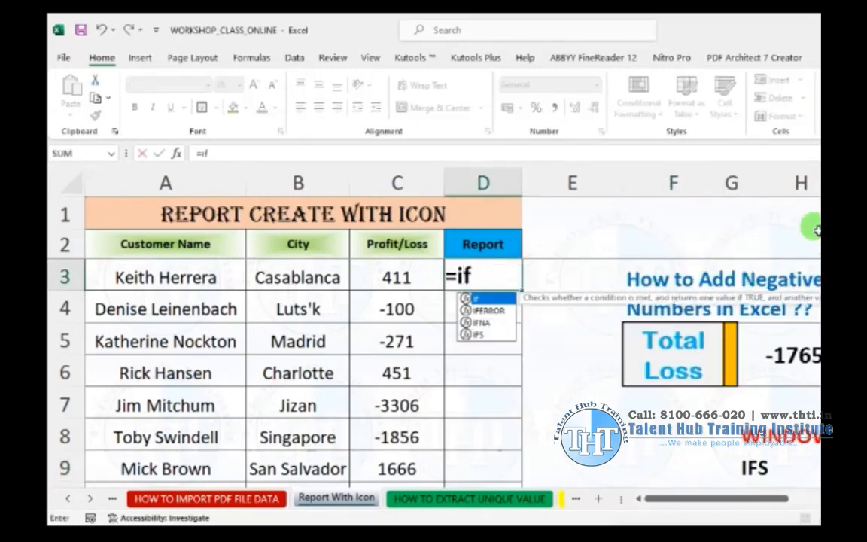
key(Tab)
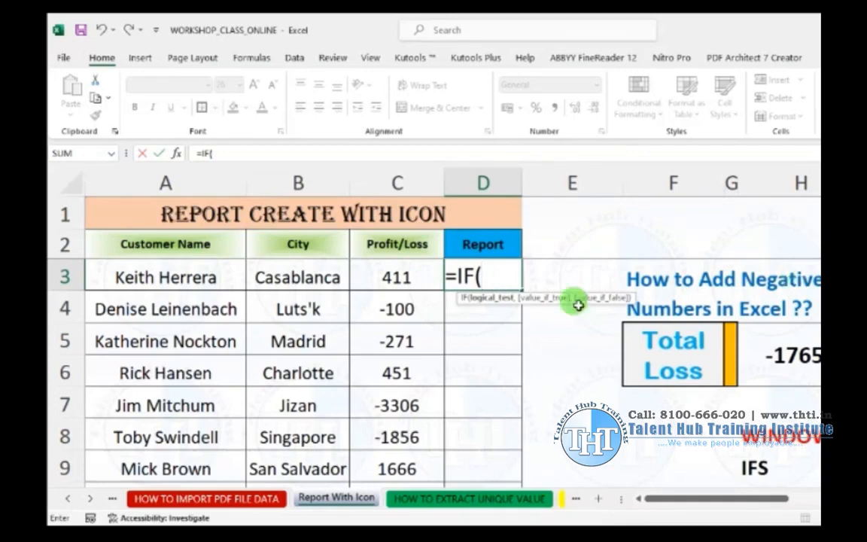
click(395, 275)
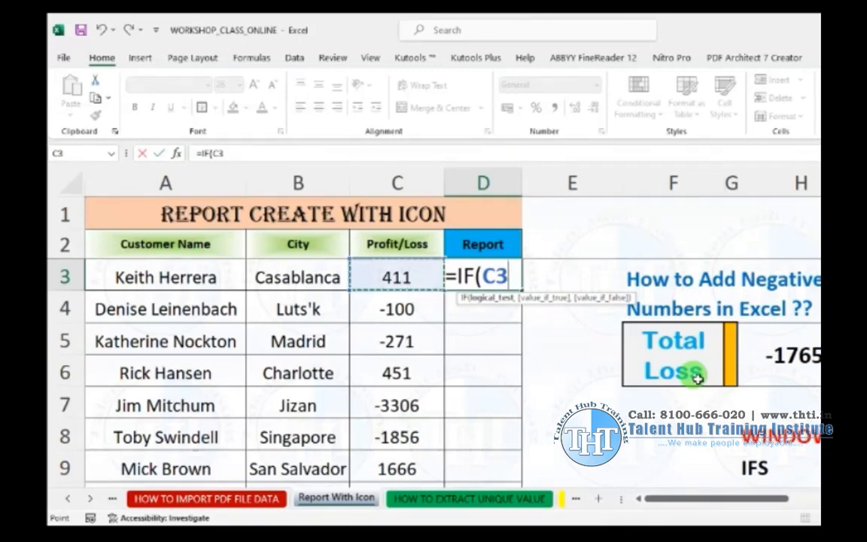
text(>)
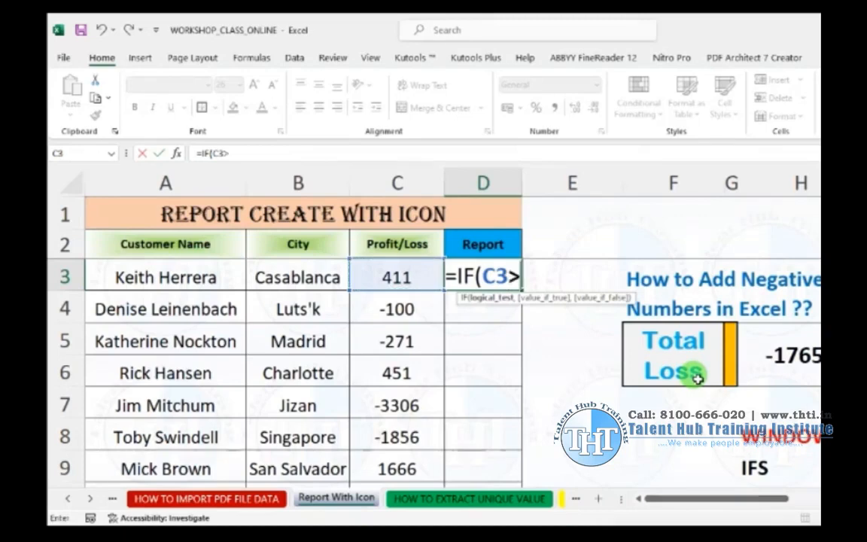
text(=)
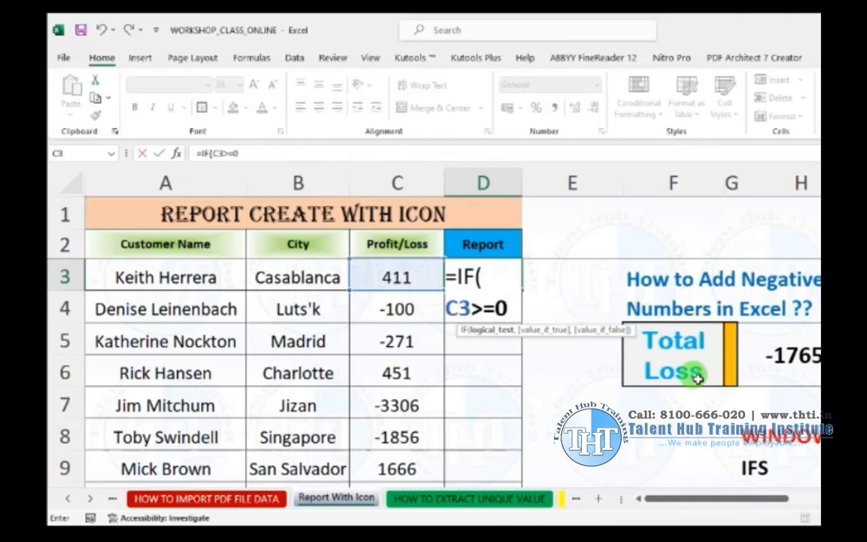
text(0,)
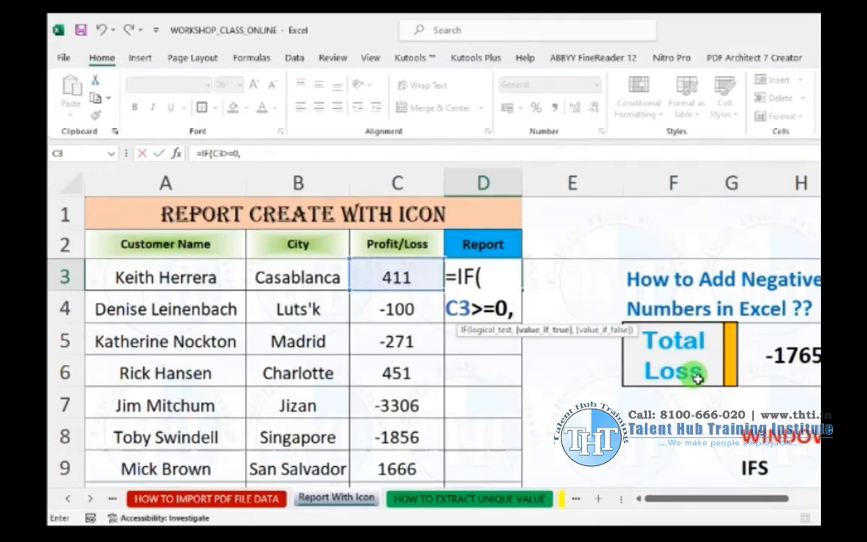
Step: Insert the red up-triangle and down-triangle emoji into the D3 formula from the Windows emoji panel, and close the panel
key(super+period)
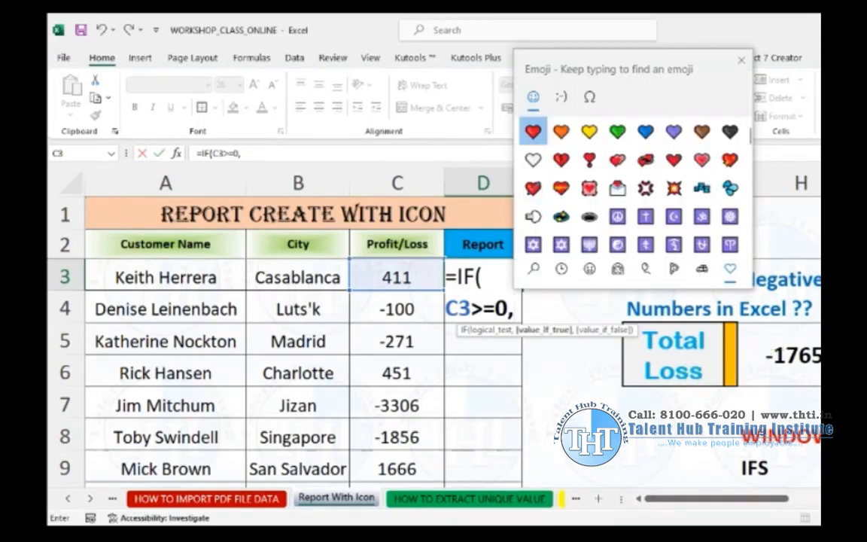
drag(749, 141, 743, 233)
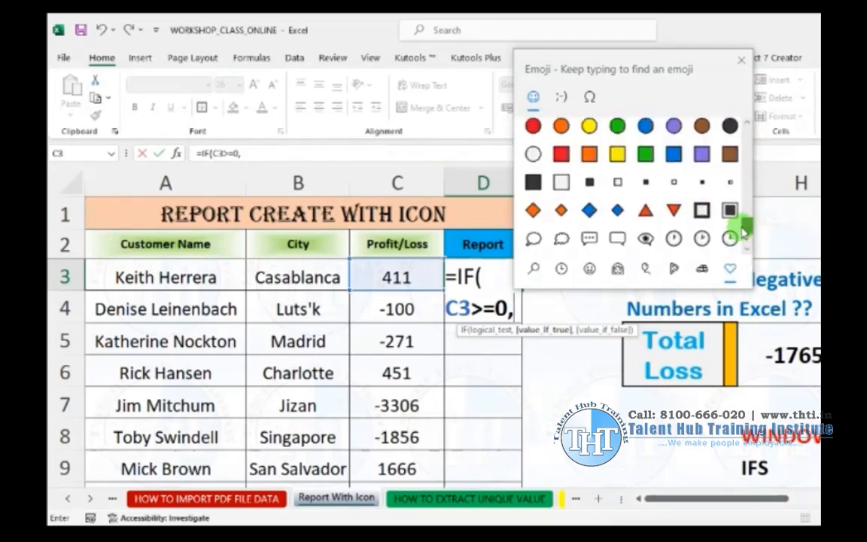
click(647, 215)
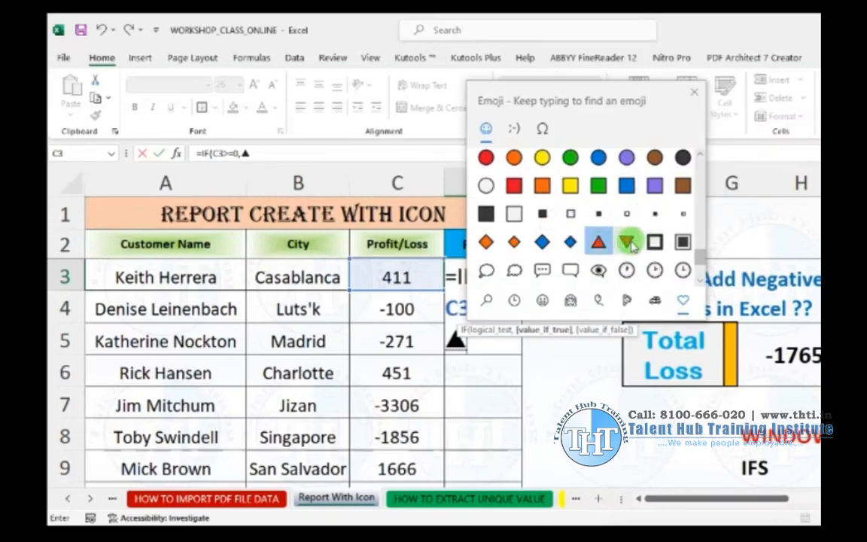
click(626, 241)
click(690, 94)
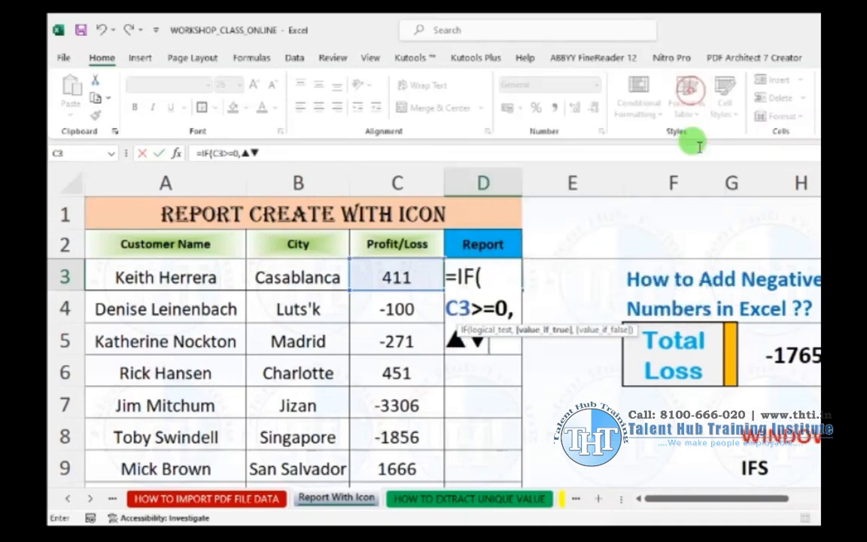
Step: Enclose both triangles in quotation marks, separate them with a comma, and complete the formula as =IF(C3>=0,"▲","▼")
click(466, 341)
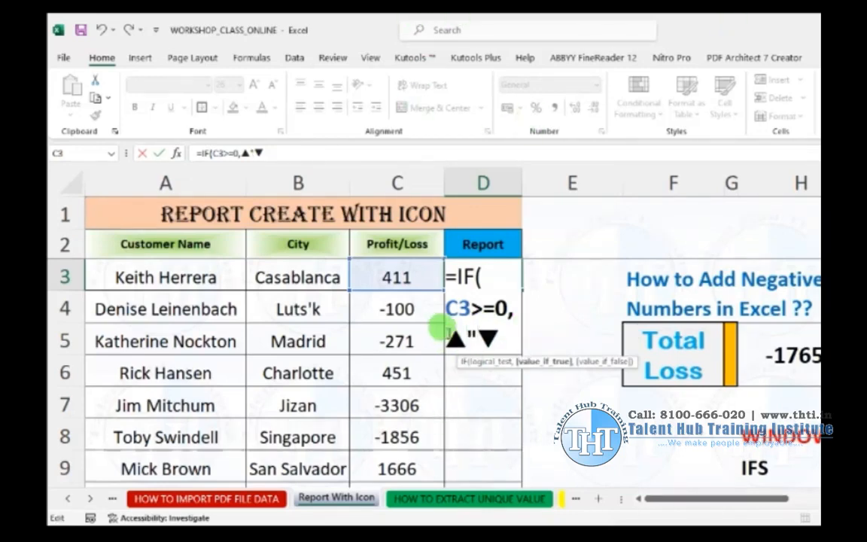
text(")
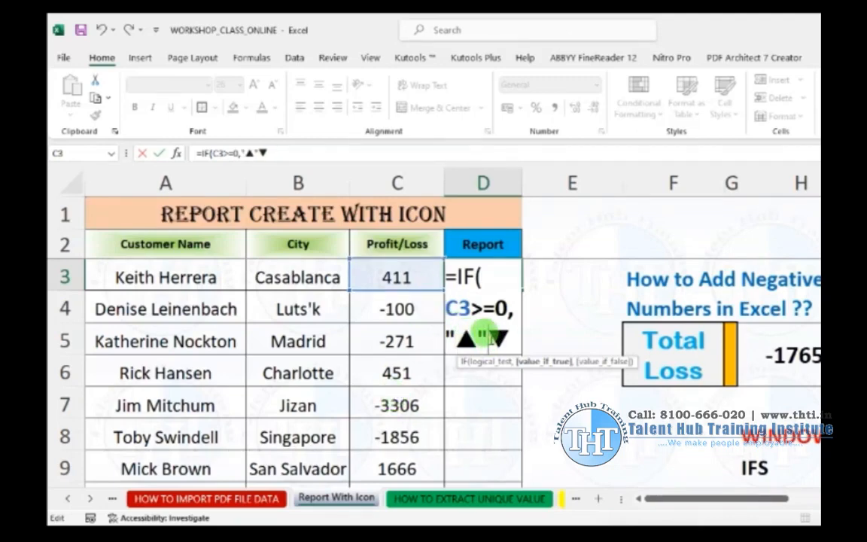
text(,)
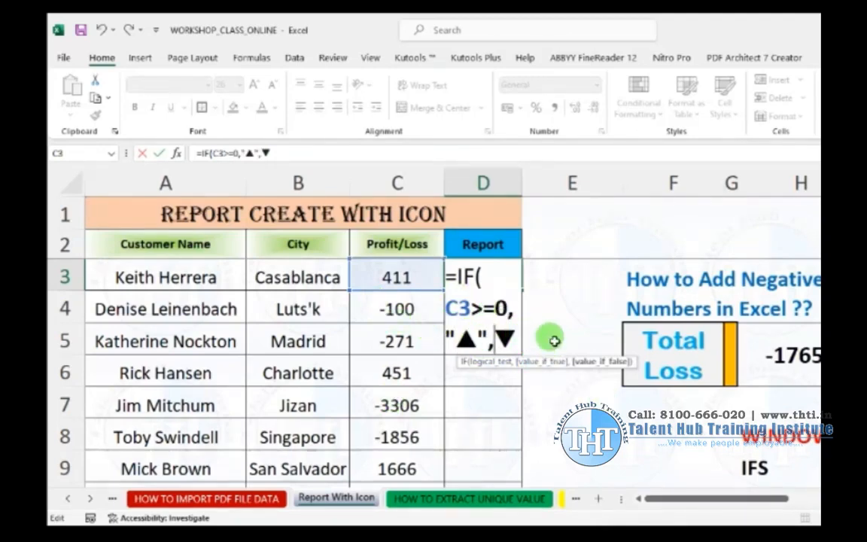
text("▼")
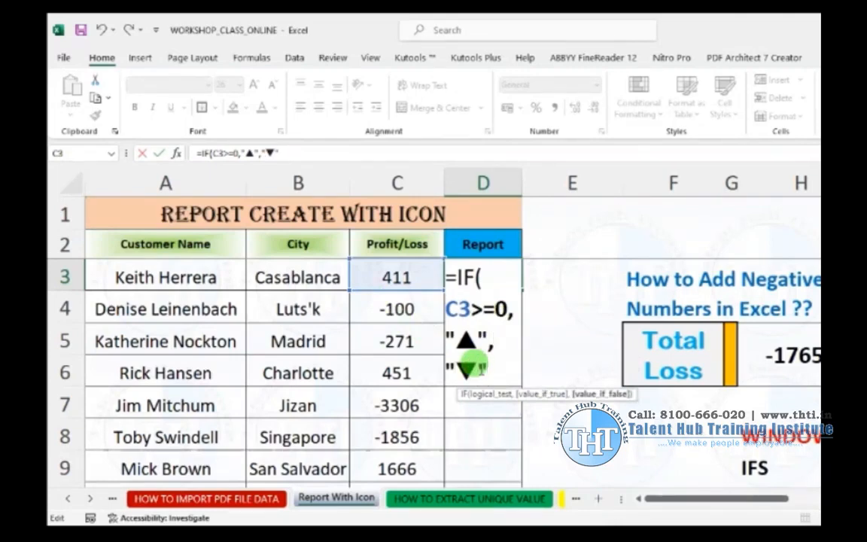
text())
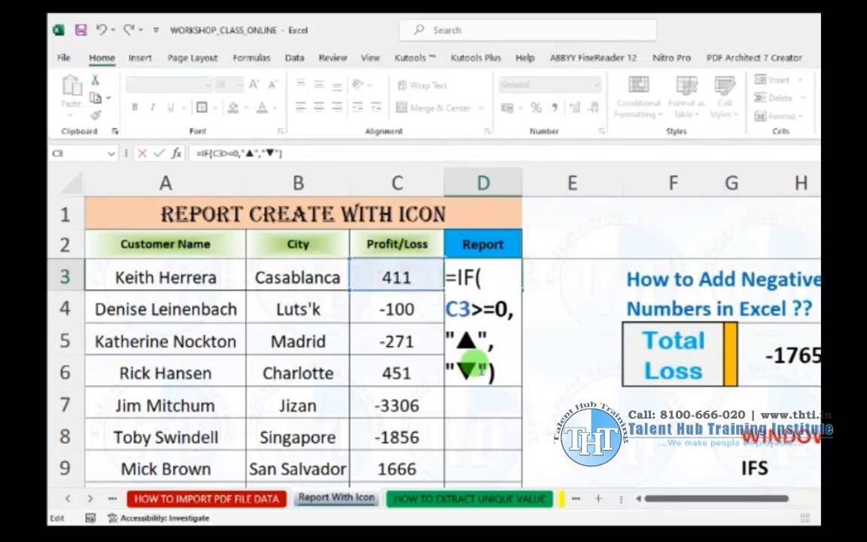
key(Return)
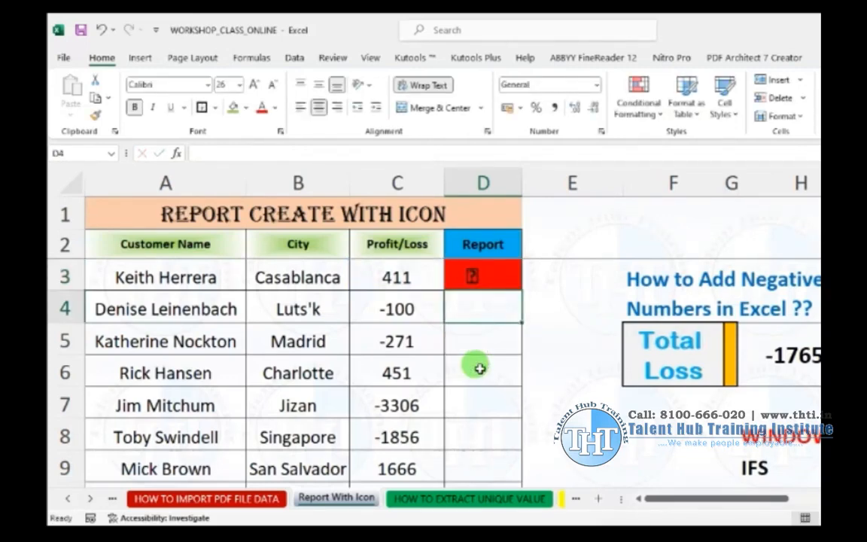
Step: Copy the cell formatting of C3 onto Report cells D3 to D8 with Format Painter
click(472, 275)
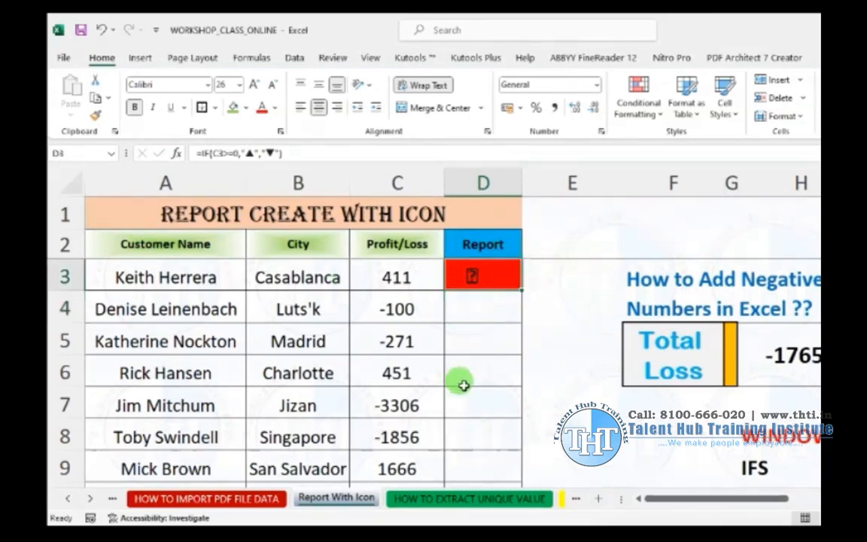
click(474, 305)
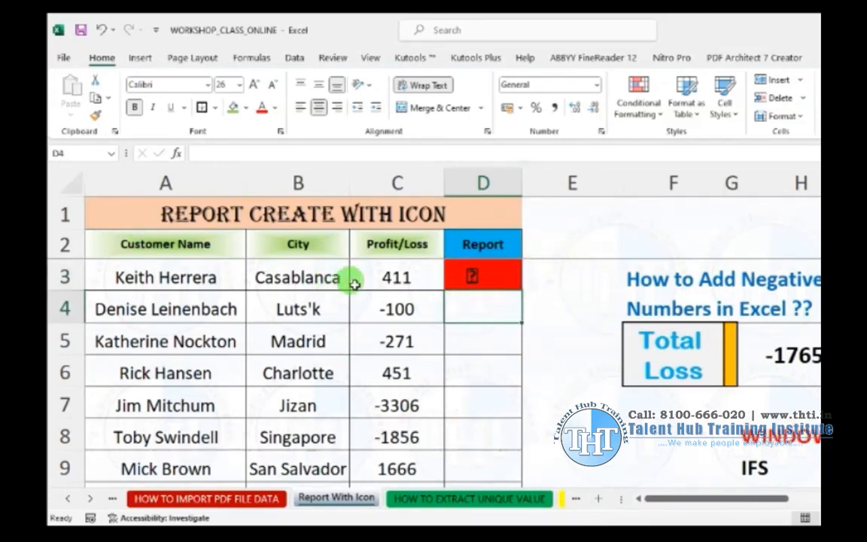
click(376, 277)
click(94, 115)
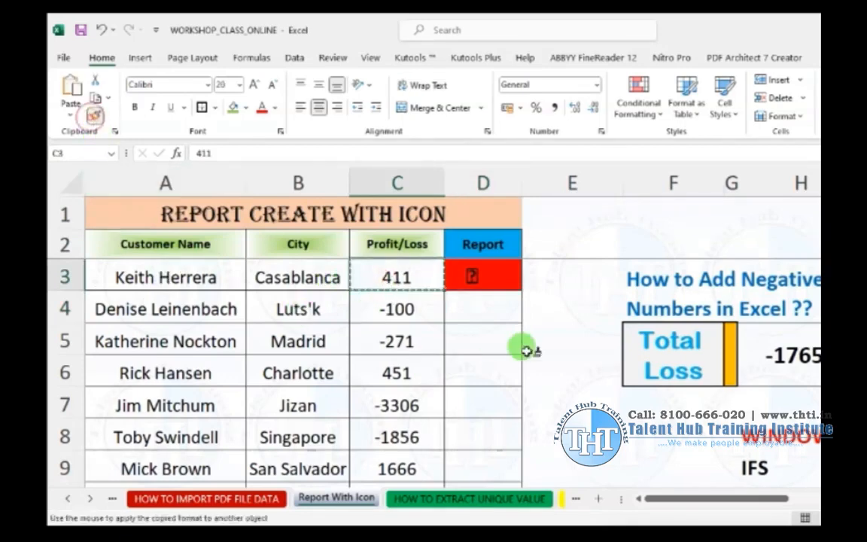
drag(507, 273, 503, 444)
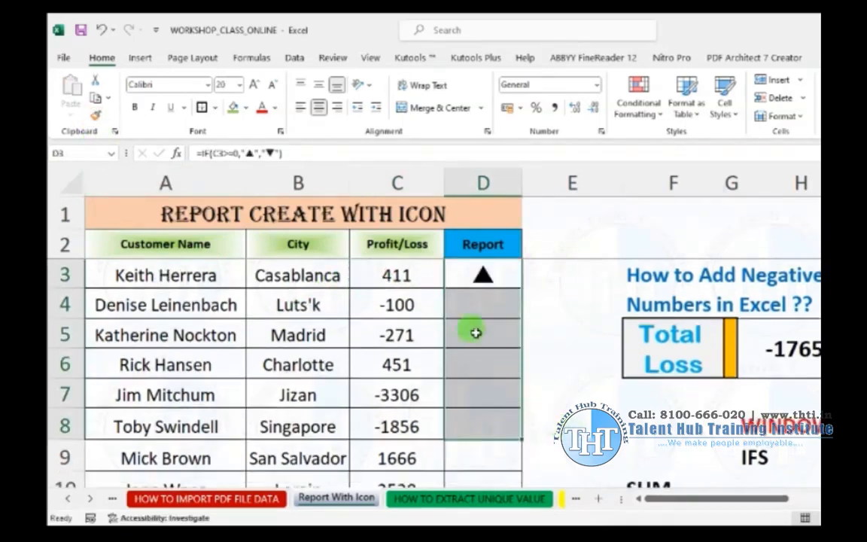
click(561, 343)
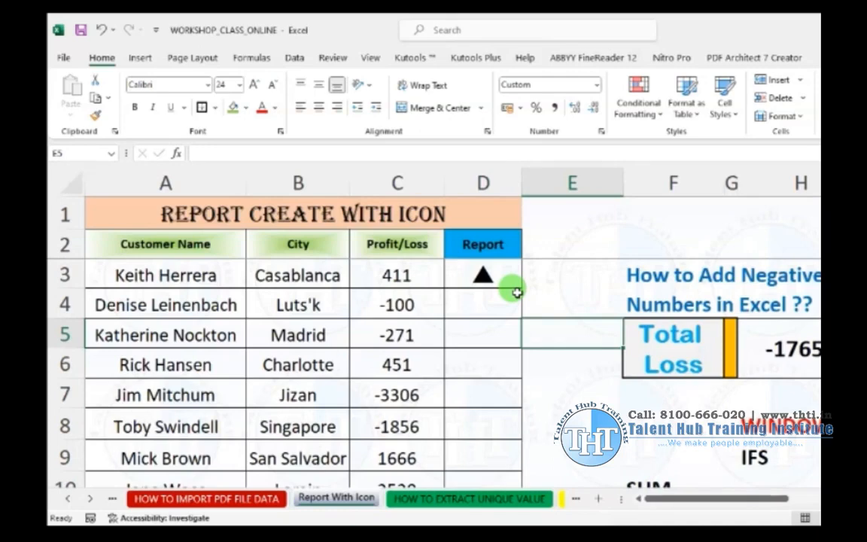
click(499, 277)
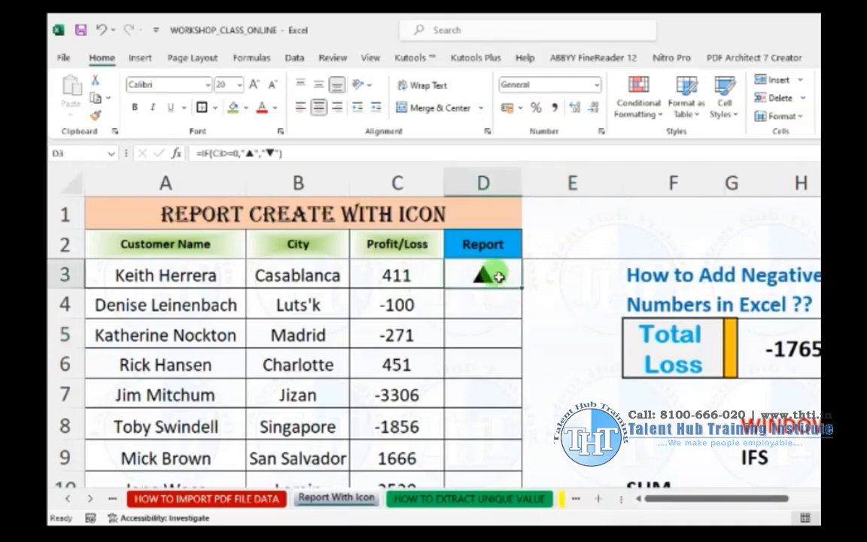
click(384, 274)
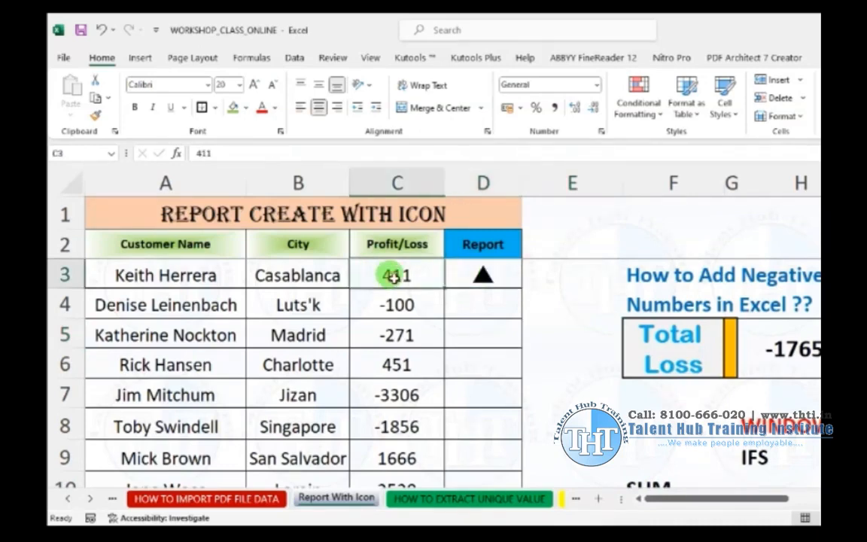
click(496, 341)
drag(364, 281, 513, 292)
click(521, 290)
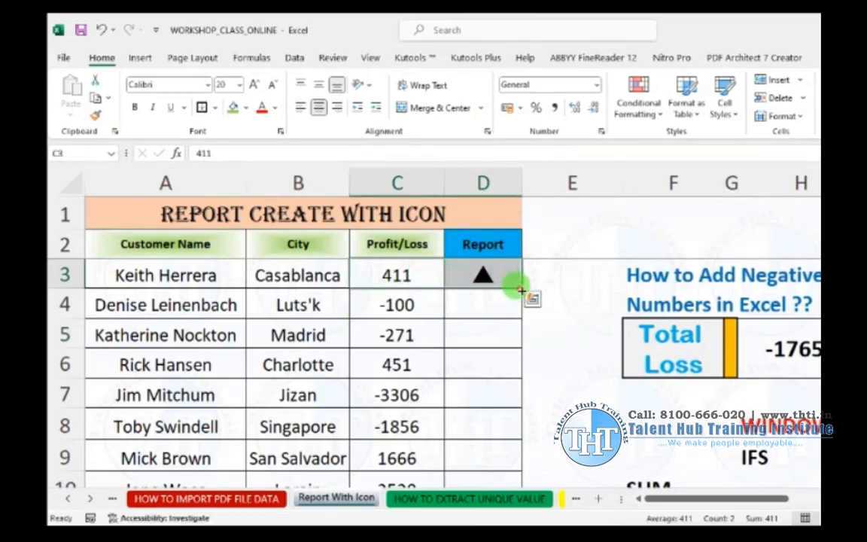
drag(521, 290, 496, 296)
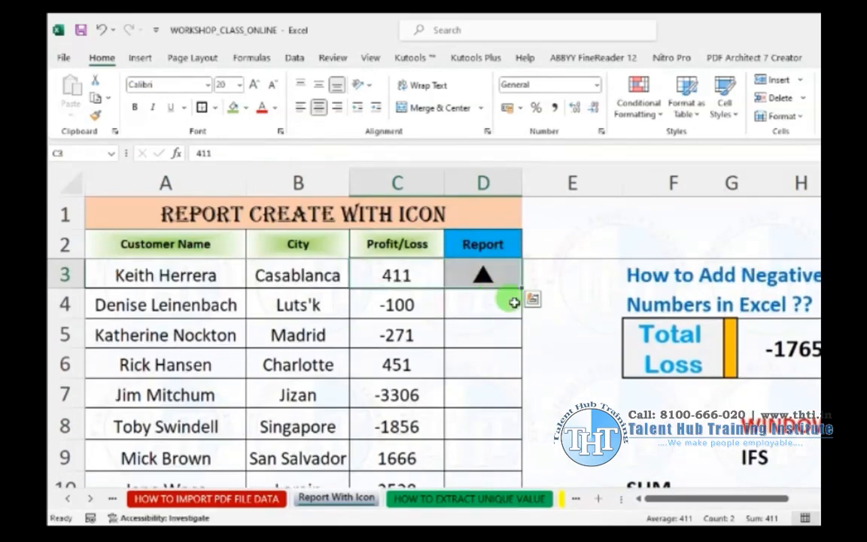
Step: Fill the icon formula from D3 down the Report column to row 86
click(480, 277)
drag(520, 288, 483, 424)
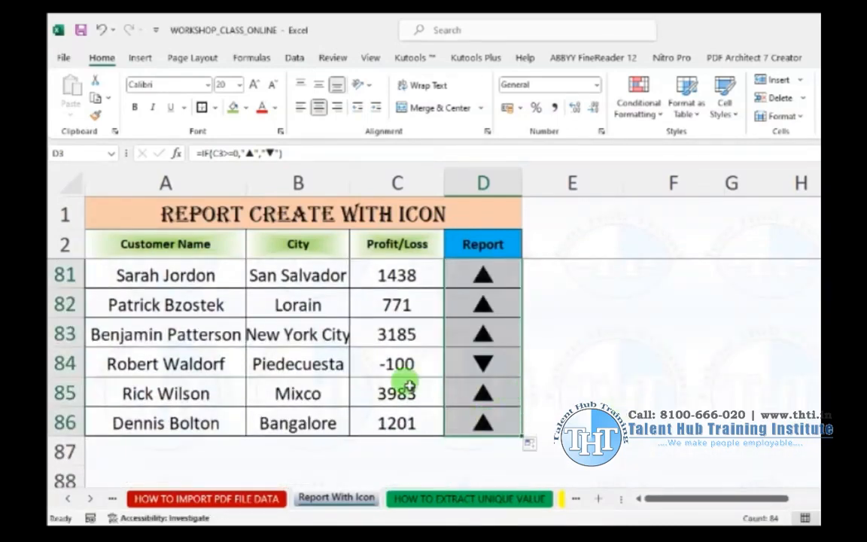
Step: Check the triangle icons against the Profit/Loss values at the end and the start of the list
drag(371, 367, 495, 360)
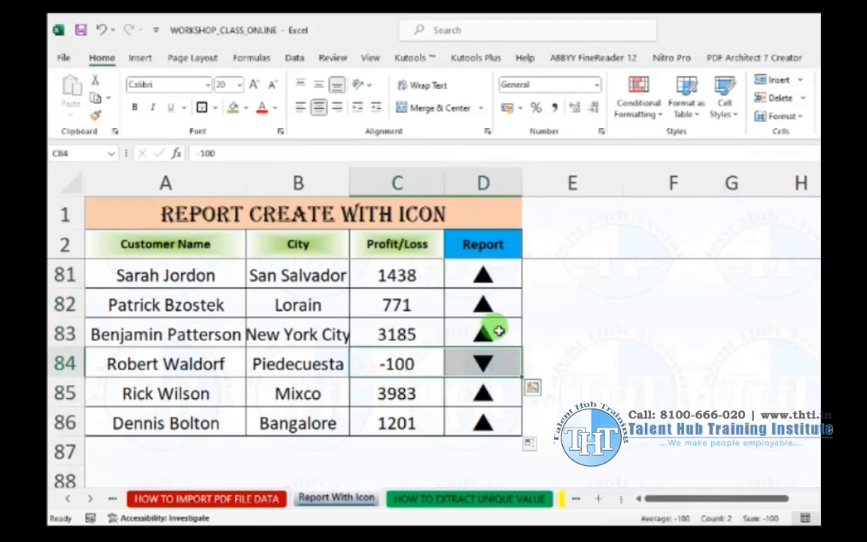
click(497, 333)
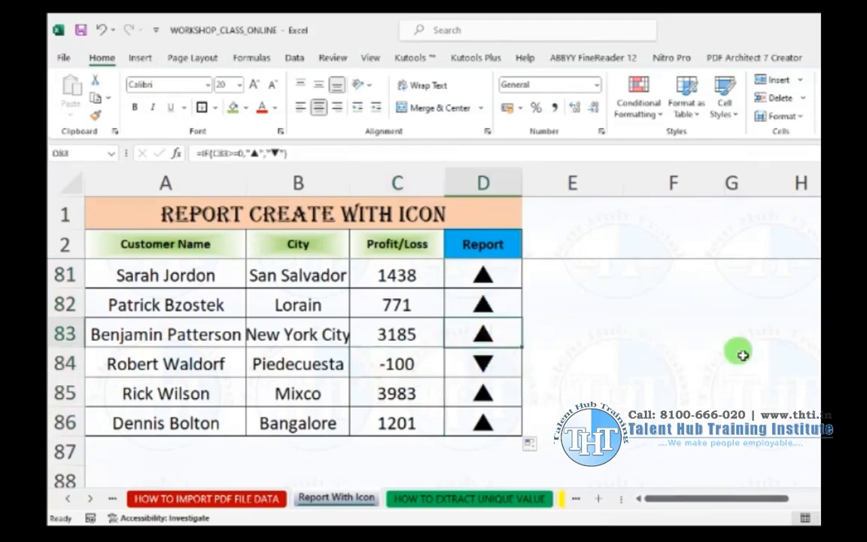
key(ctrl+Up)
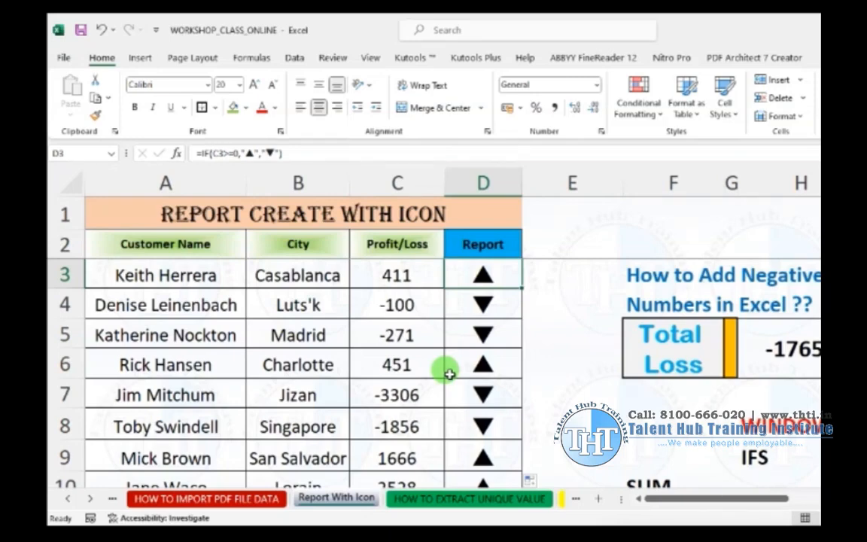
click(483, 277)
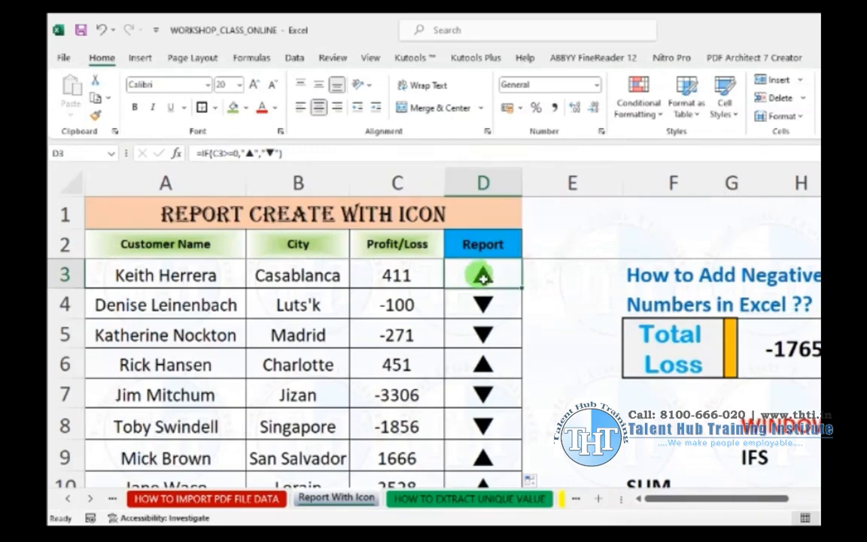
drag(495, 299, 501, 332)
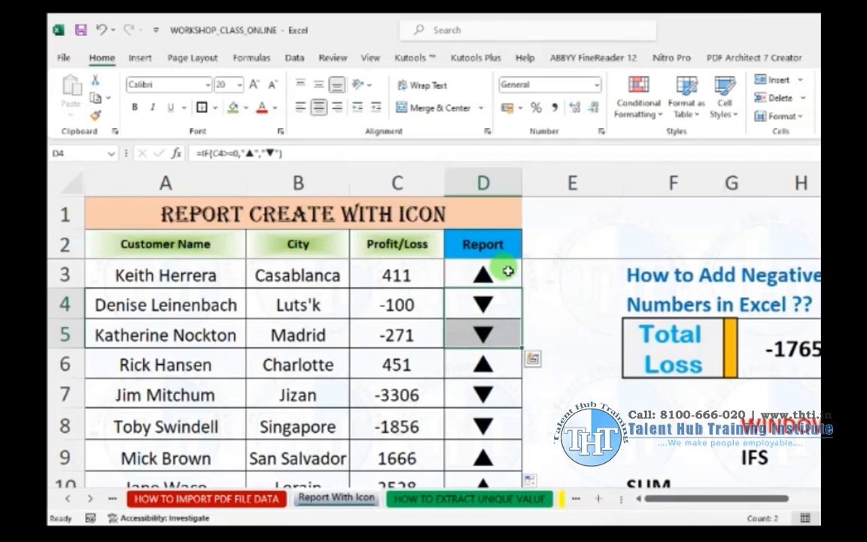
click(568, 297)
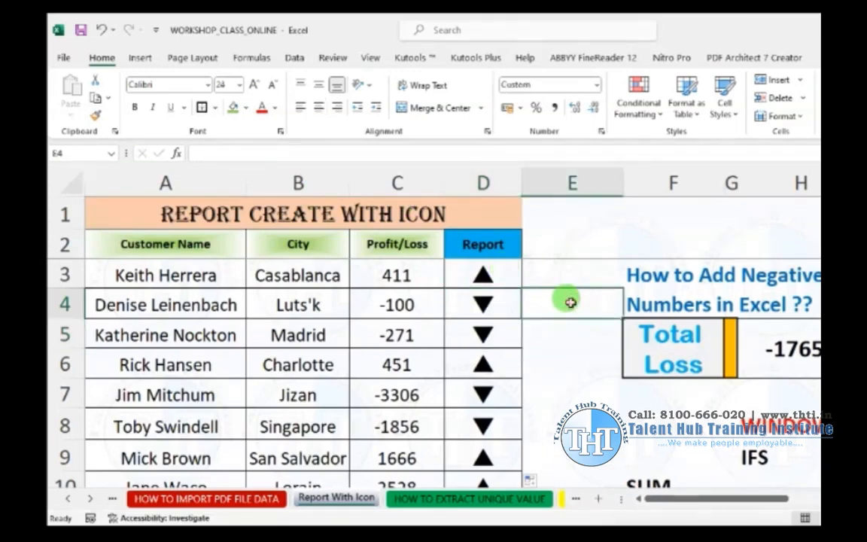
click(499, 274)
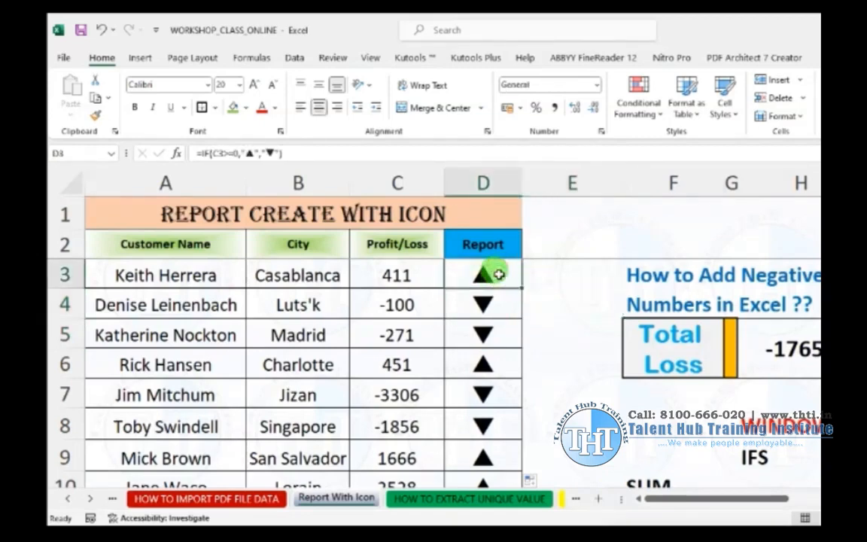
drag(499, 310, 507, 335)
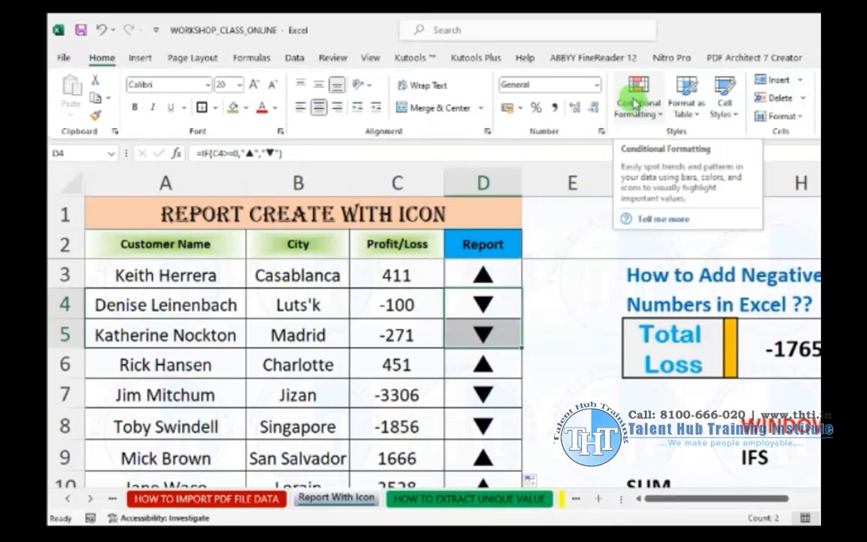
Step: Create a conditional formatting rule on Report cells D3 to D86 for cells with specific text containing the up triangle in D82
drag(498, 274, 476, 377)
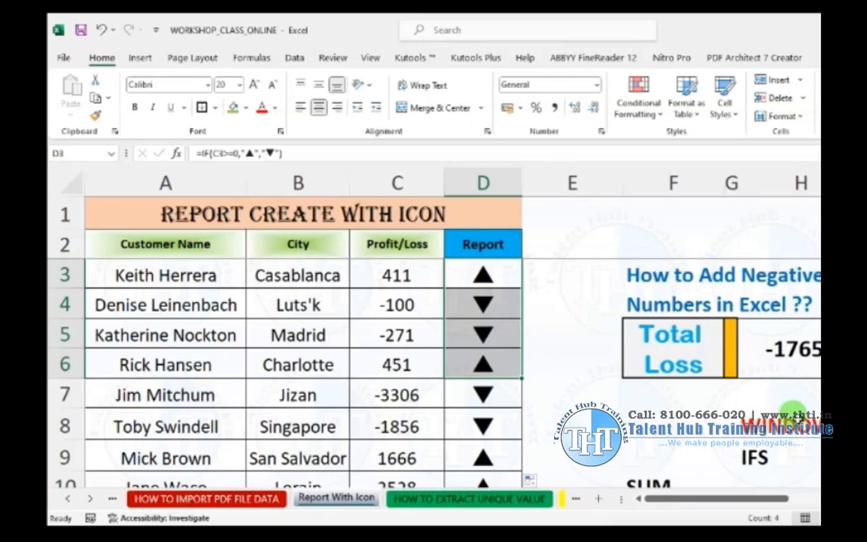
click(495, 264)
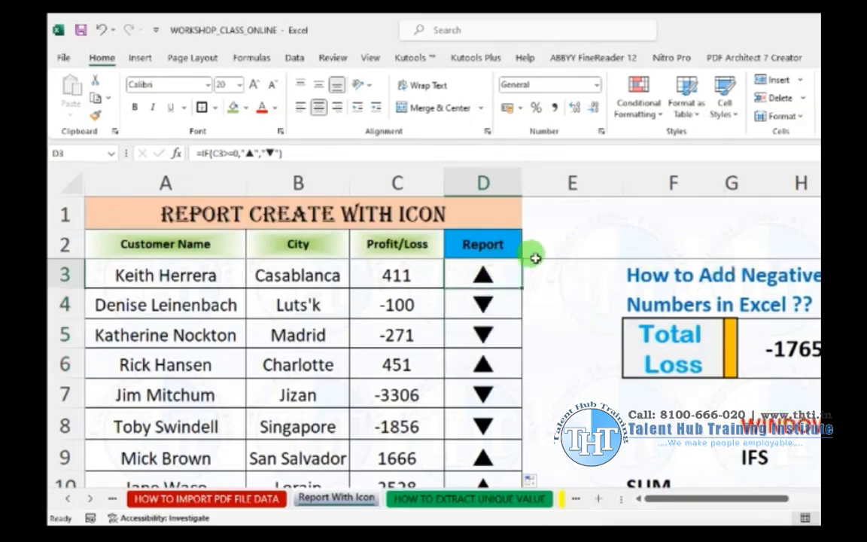
key(ctrl+shift+Down)
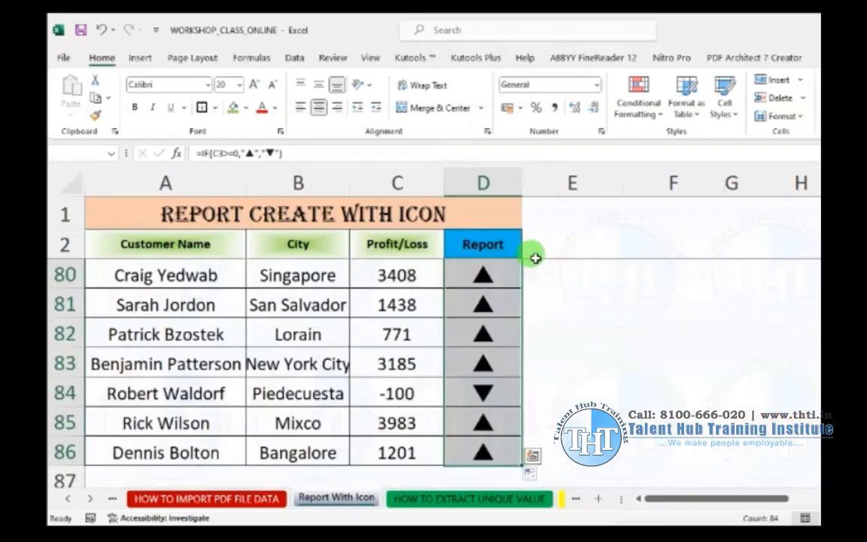
click(637, 97)
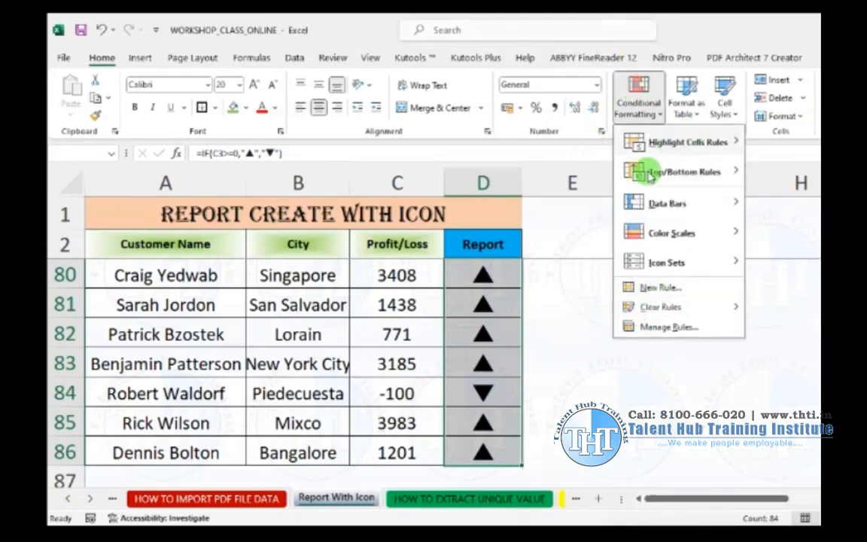
click(668, 293)
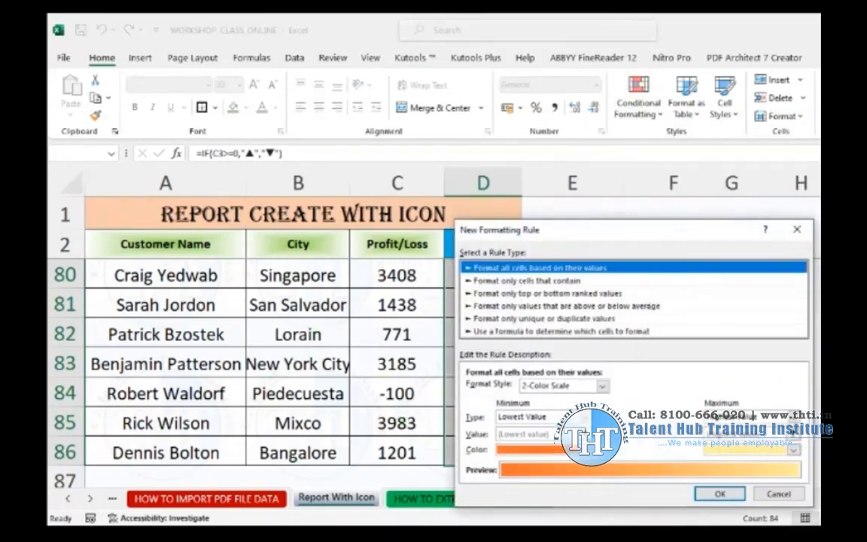
click(482, 279)
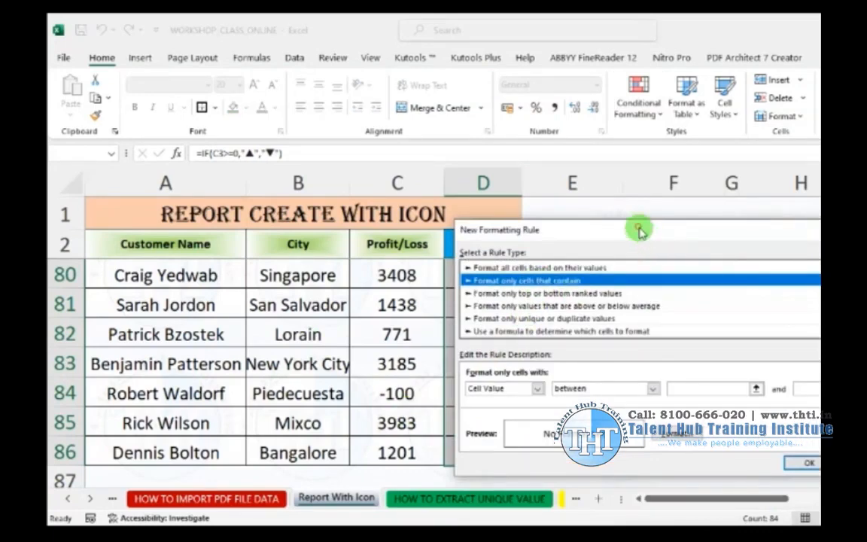
drag(638, 229, 818, 201)
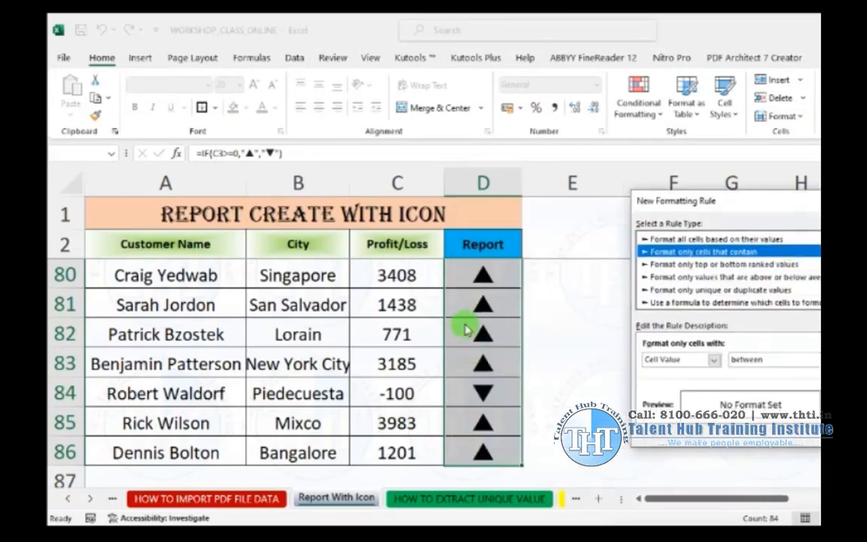
click(713, 359)
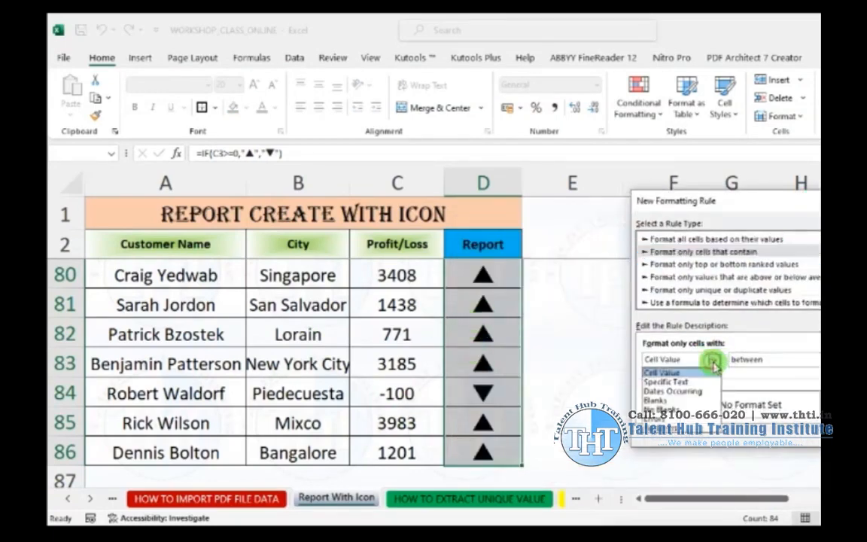
click(664, 382)
click(815, 359)
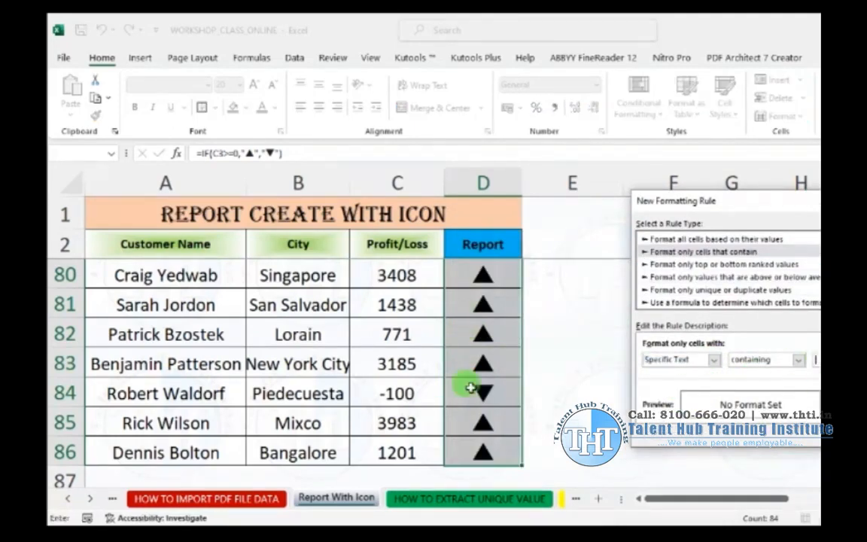
click(483, 336)
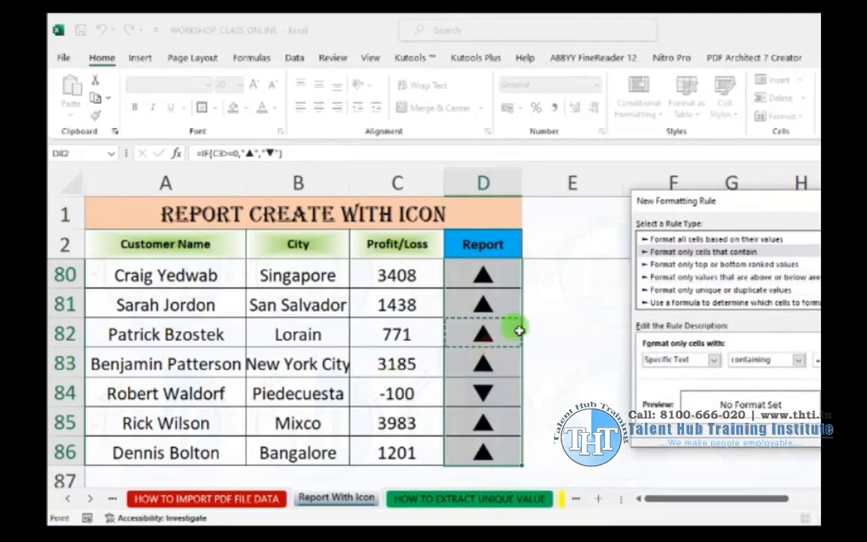
Step: Give the up-triangle rule a bold green font and apply it to the Report column
click(850, 405)
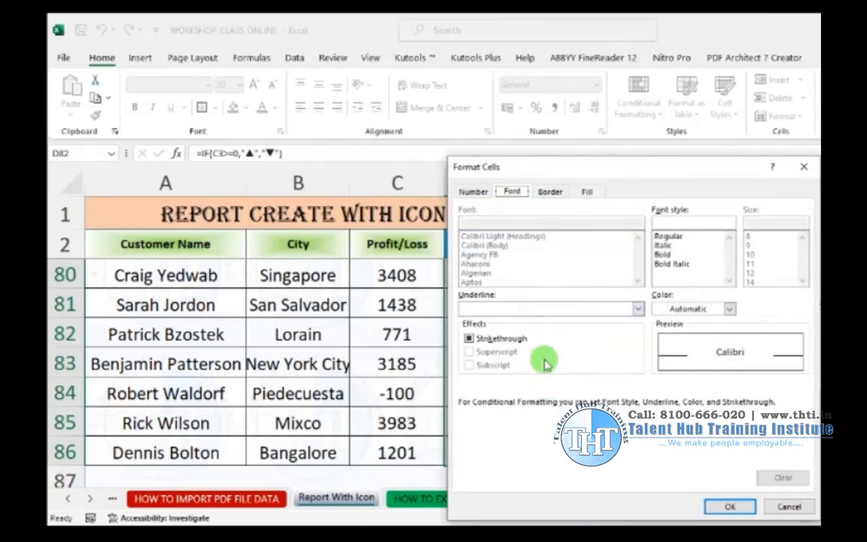
click(724, 311)
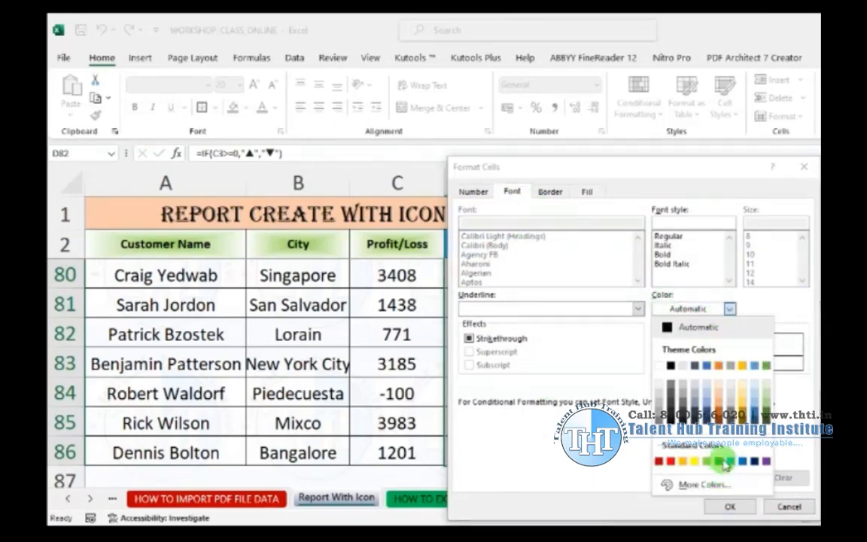
click(720, 463)
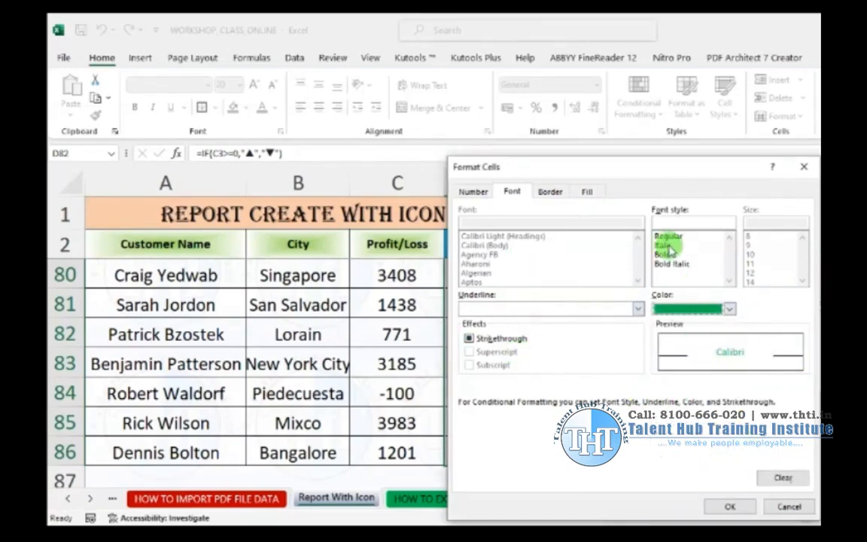
click(666, 255)
click(733, 508)
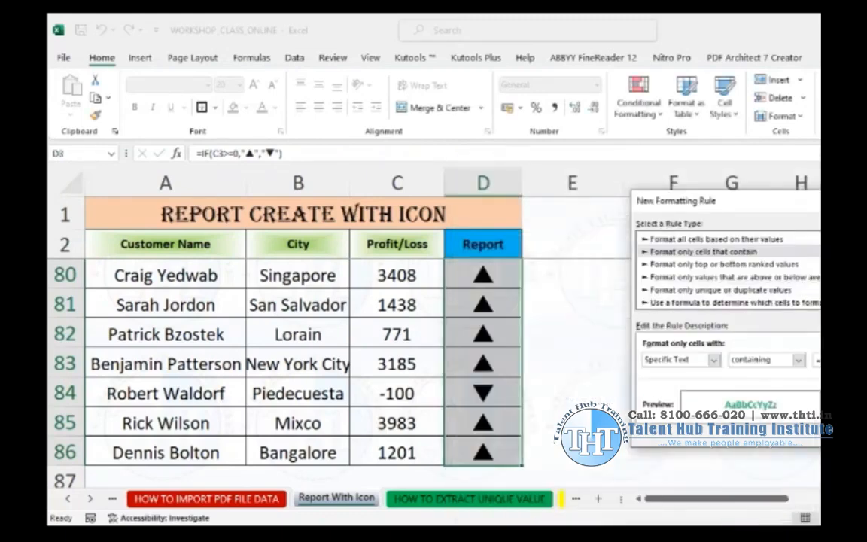
key(Return)
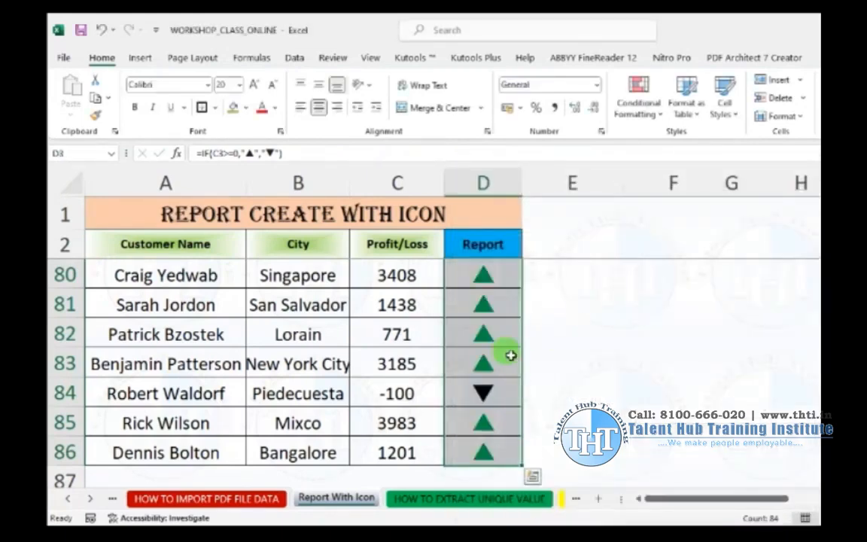
Step: Create a second conditional formatting rule on D3 to D86 for cells with specific text containing the down triangle in D5
click(507, 302)
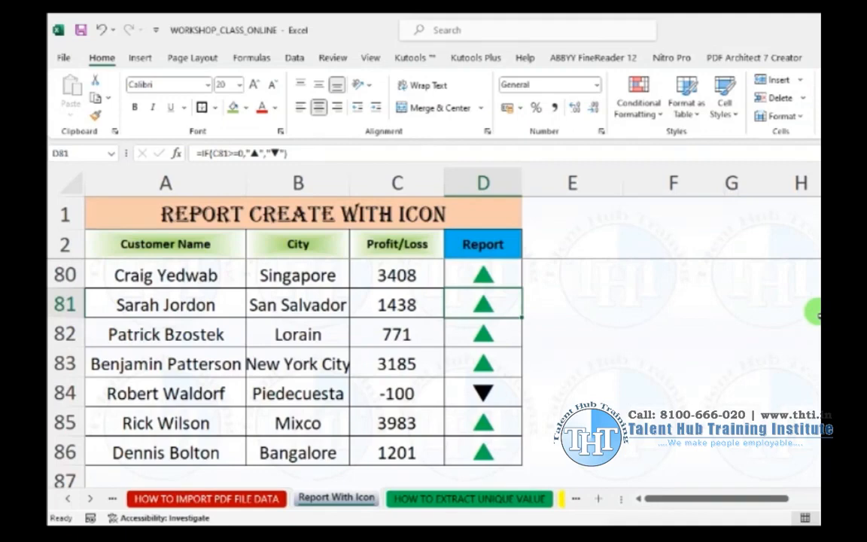
key(Up)
key(ctrl+Up)
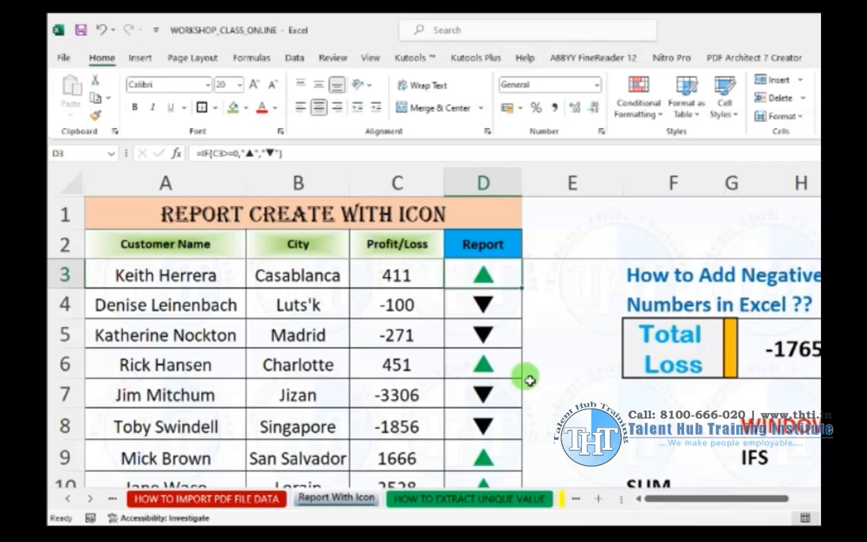
key(ctrl+shift+Down)
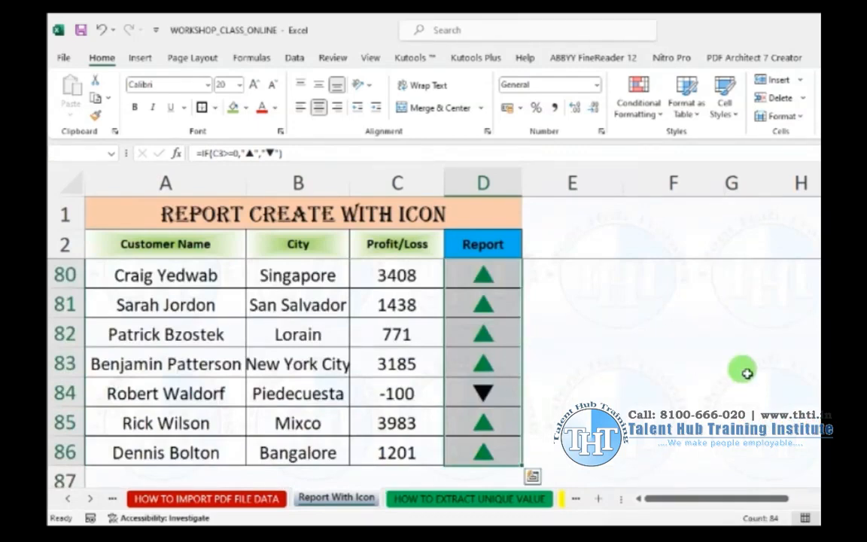
key(ctrl+BackSpace)
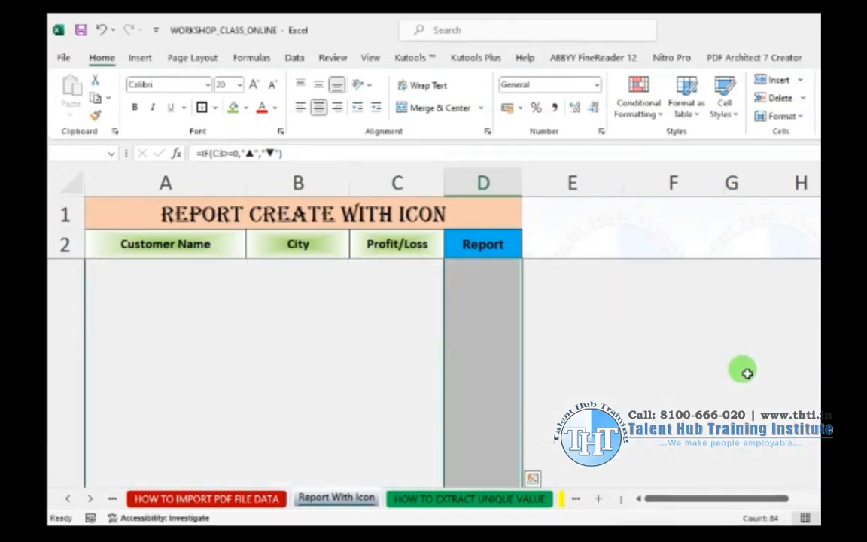
click(639, 99)
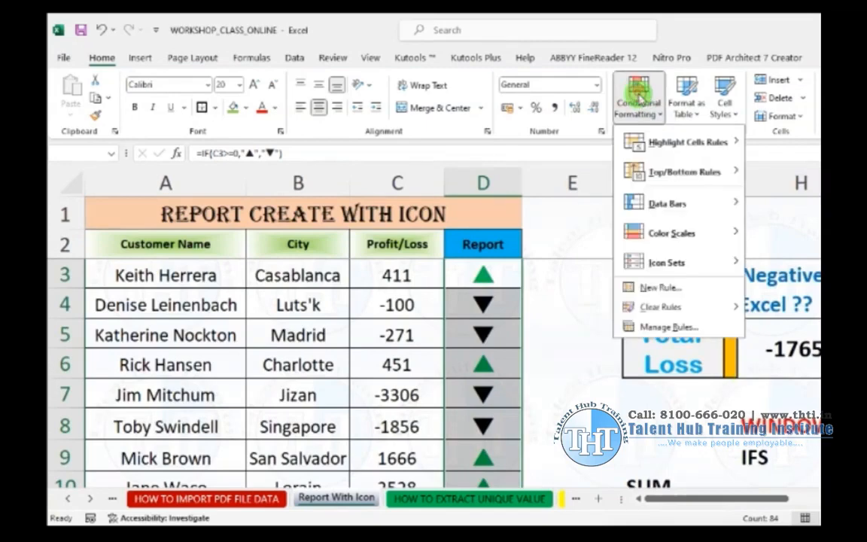
click(660, 286)
click(653, 236)
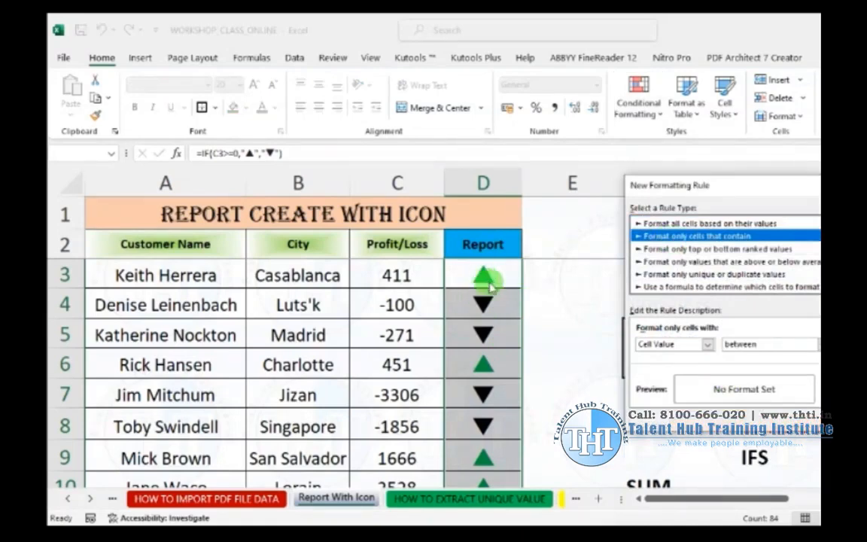
click(708, 344)
click(680, 367)
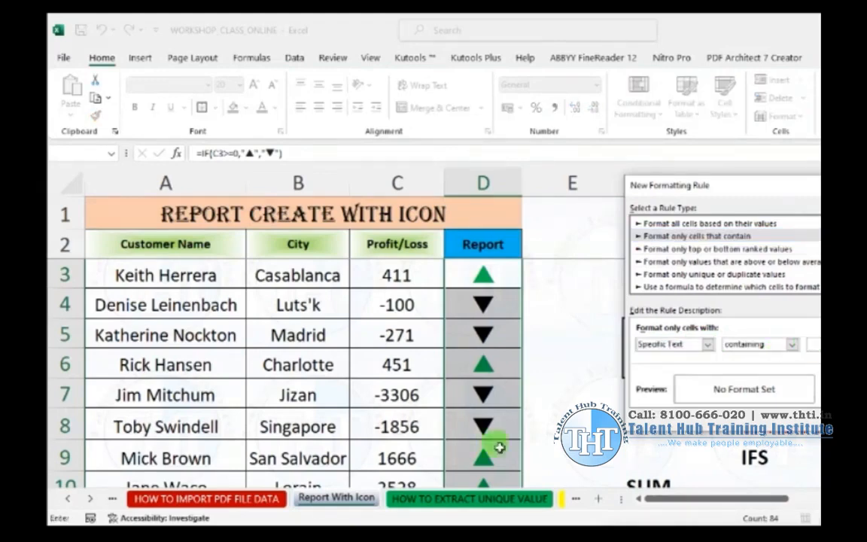
click(509, 339)
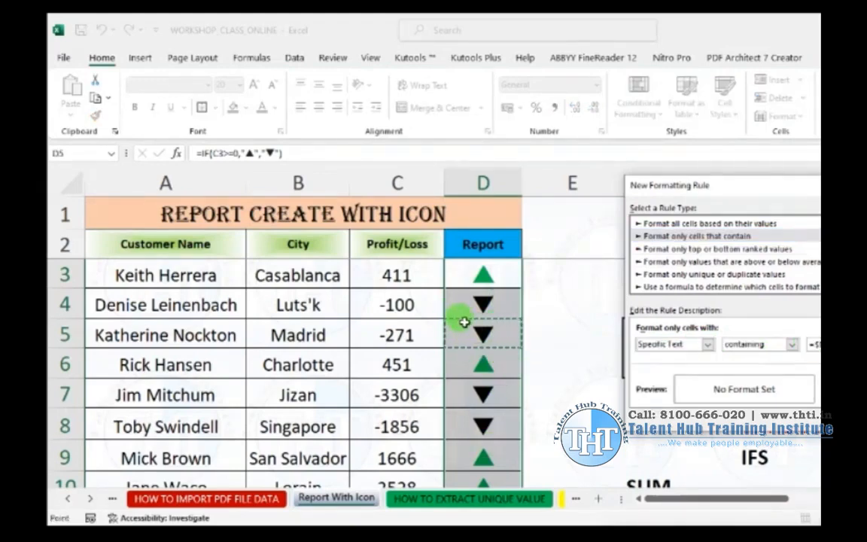
Step: Set the down-triangle rule's font colour to red and apply the rule to the Report column
click(847, 389)
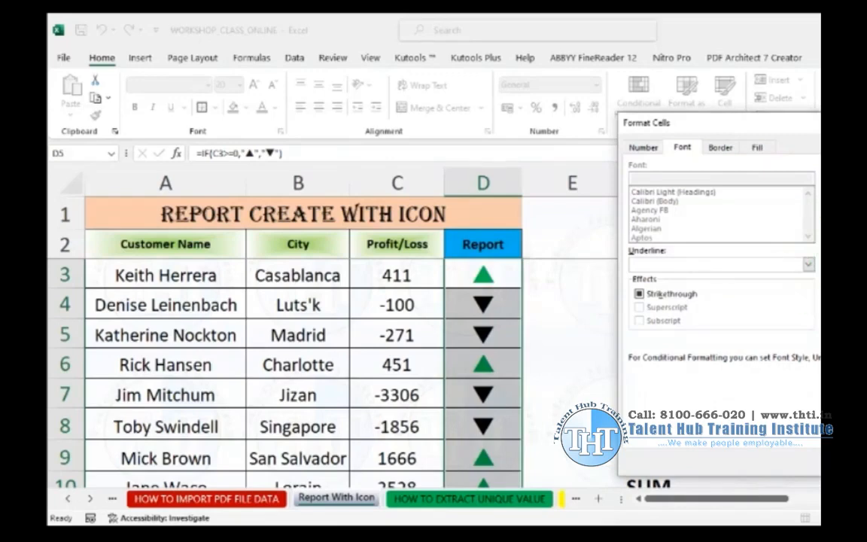
key(Return)
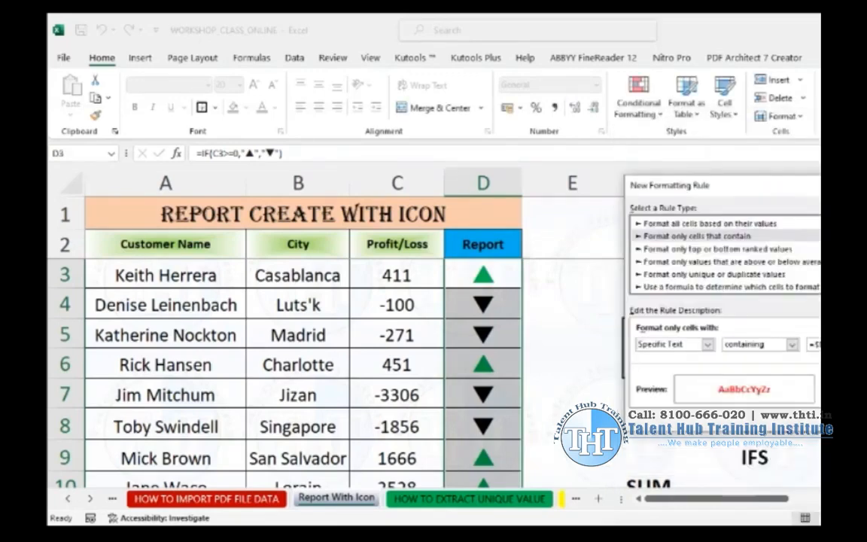
key(Return)
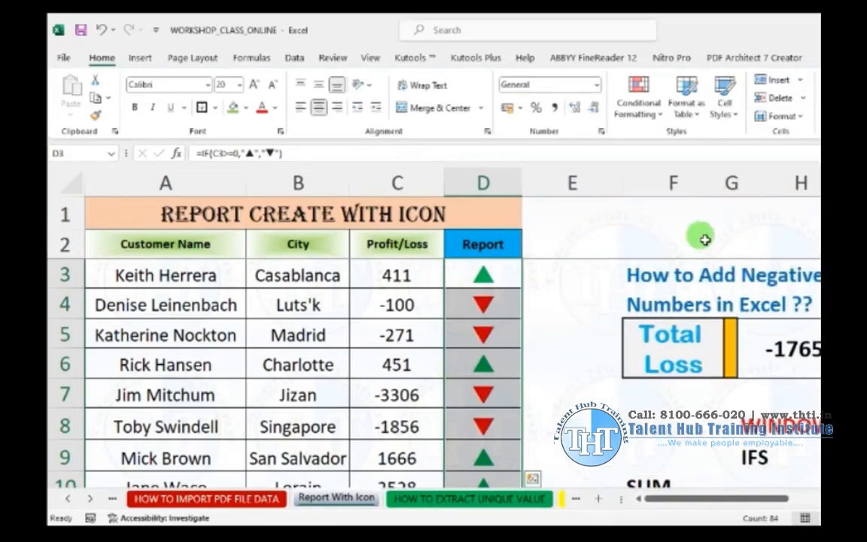
Step: Check the triangle colours in the Report column against the Profit/Loss values down the list and back at its start
click(677, 237)
drag(380, 304, 480, 338)
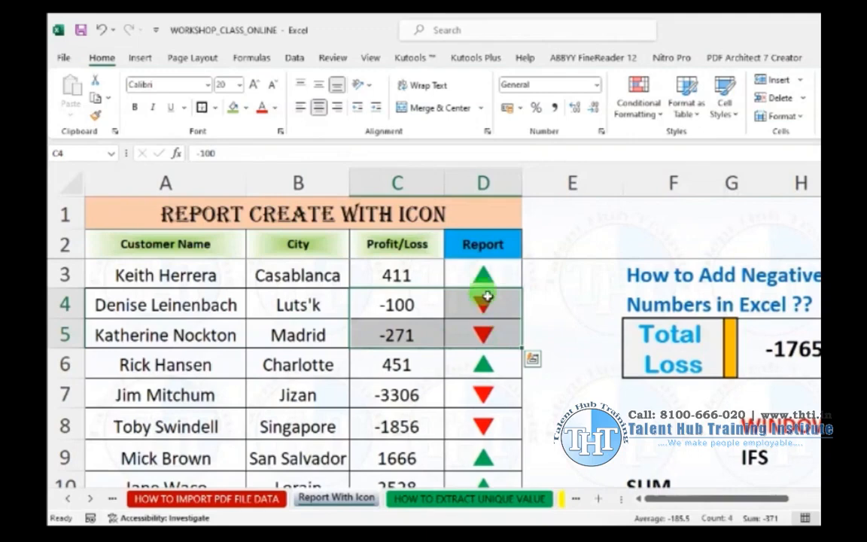
click(572, 360)
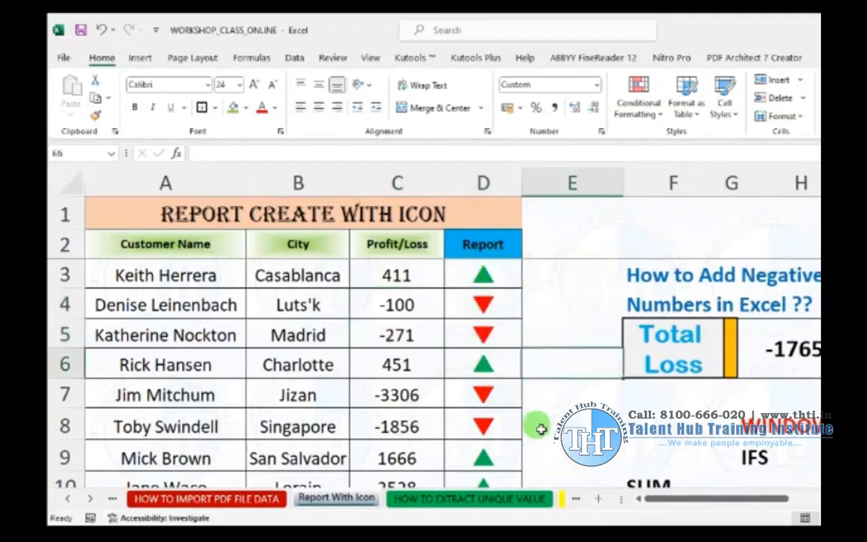
click(497, 339)
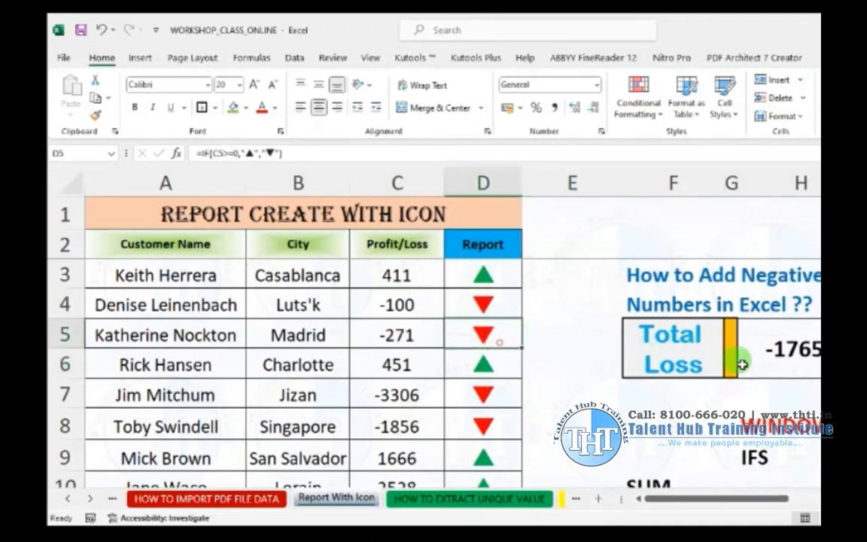
key(Down)
key(Down)
key(Down)
key(Down)
key(Down)
key(Down)
key(Down)
key(Down)
key(Down)
key(Down)
key(Down)
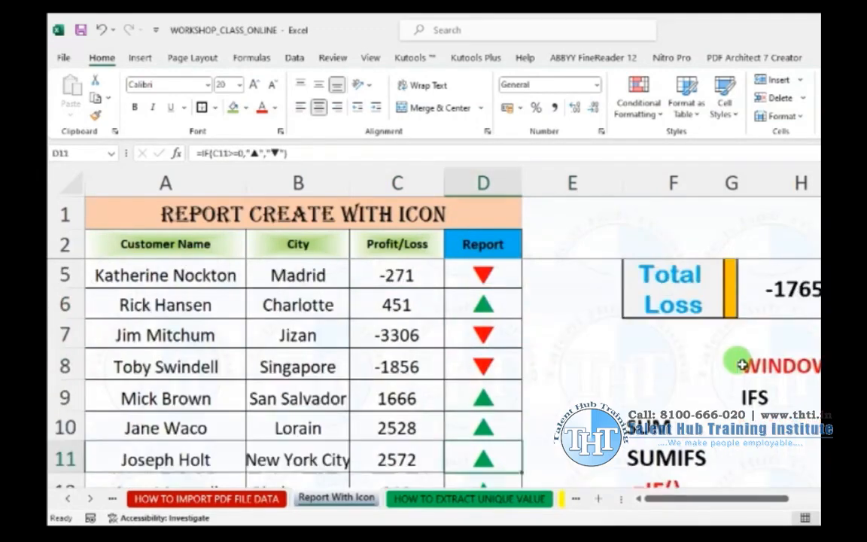
key(Down)
key(Down)
key(Down)
key(Down)
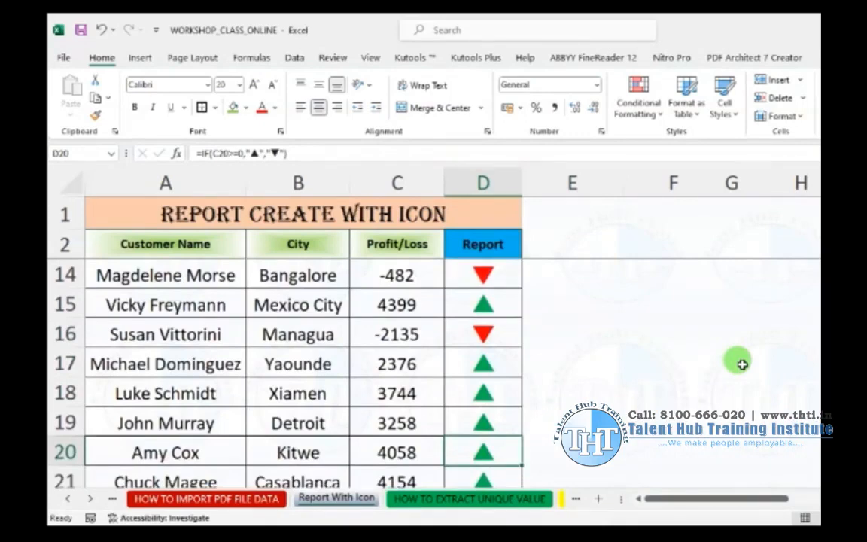
scroll(742, 365, down, 1)
key(Up)
key(Up)
key(Up)
key(Up)
key(Up)
key(Up)
key(Up)
key(Up)
key(Up)
key(Up)
key(Up)
key(Up)
key(Up)
key(Up)
key(Up)
key(Up)
key(Up)
key(Up)
key(Up)
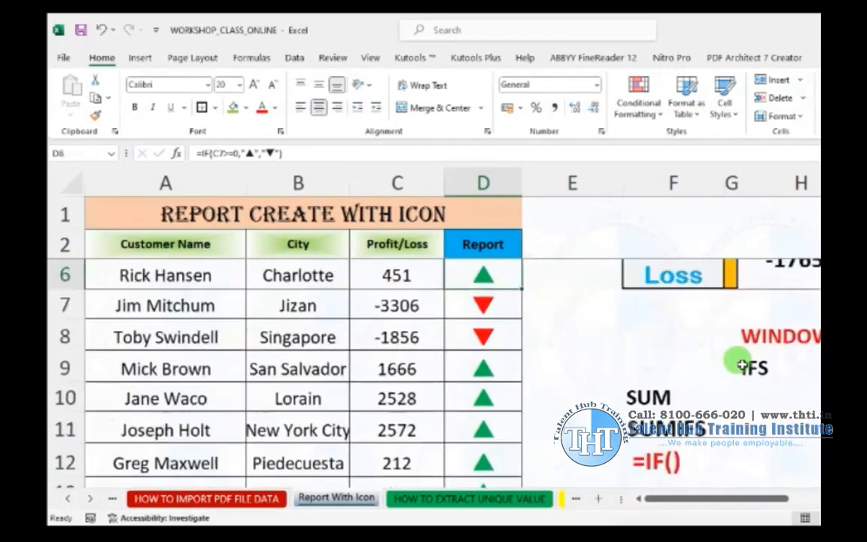
key(Down)
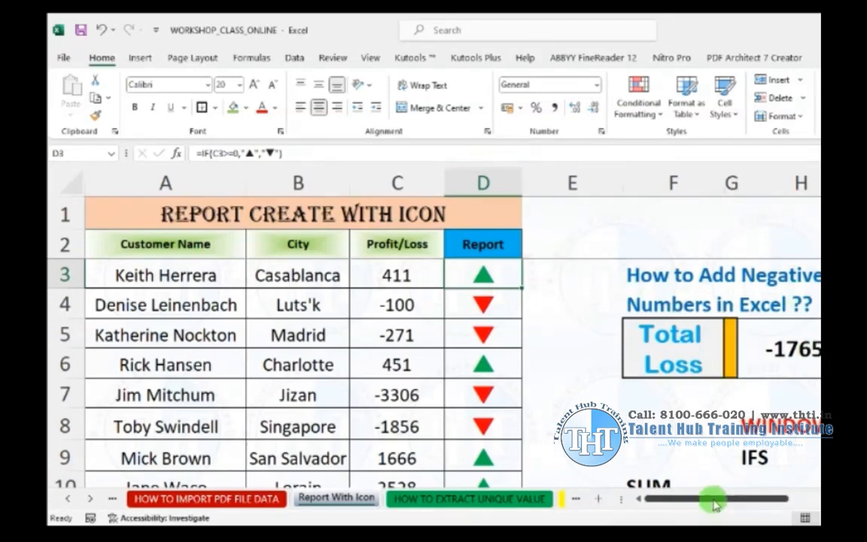
Step: Clear the existing Total Loss result from merged cell H5
drag(728, 500, 753, 498)
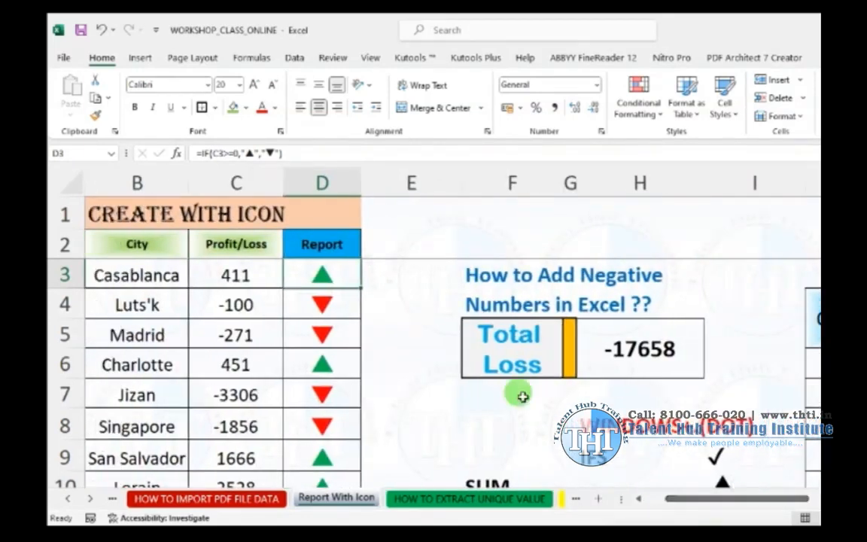
click(640, 361)
key(Delete)
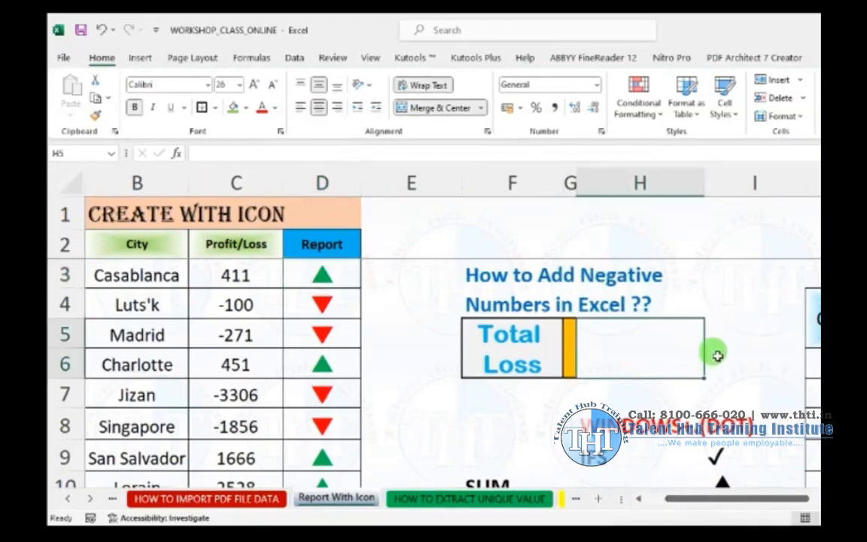
click(494, 276)
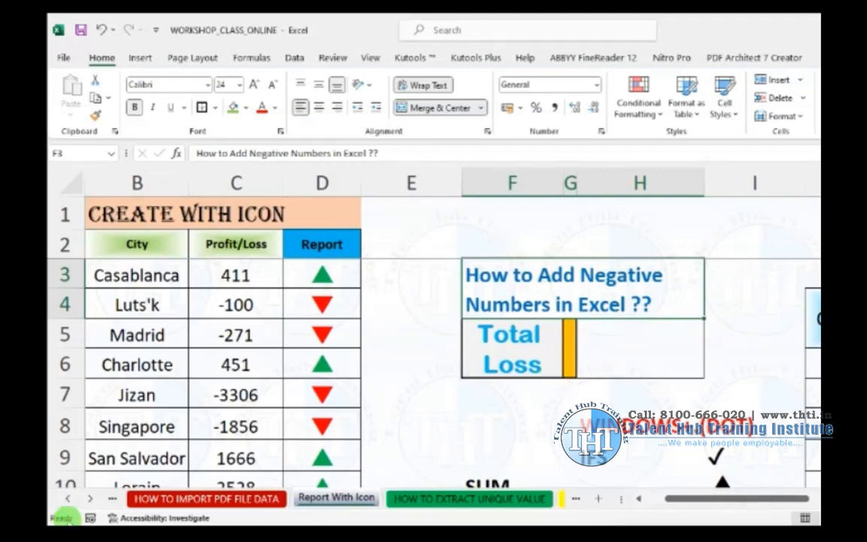
drag(228, 272, 273, 399)
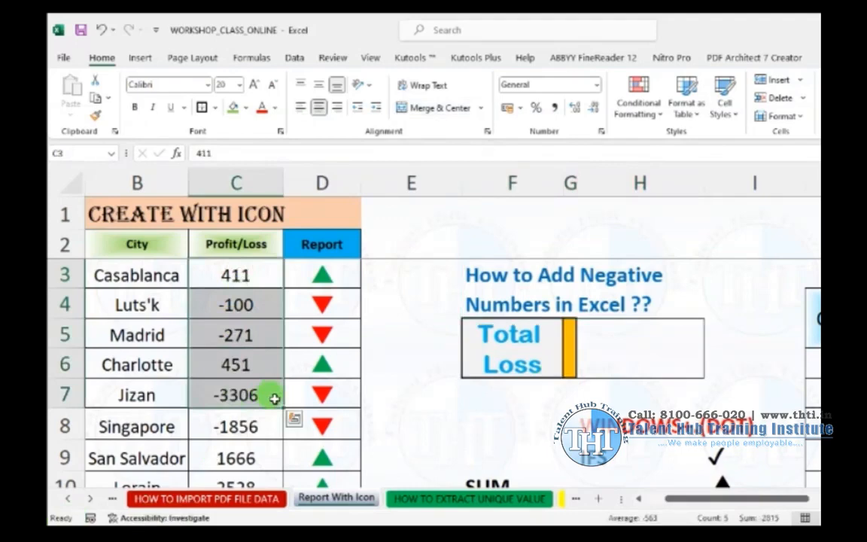
click(233, 304)
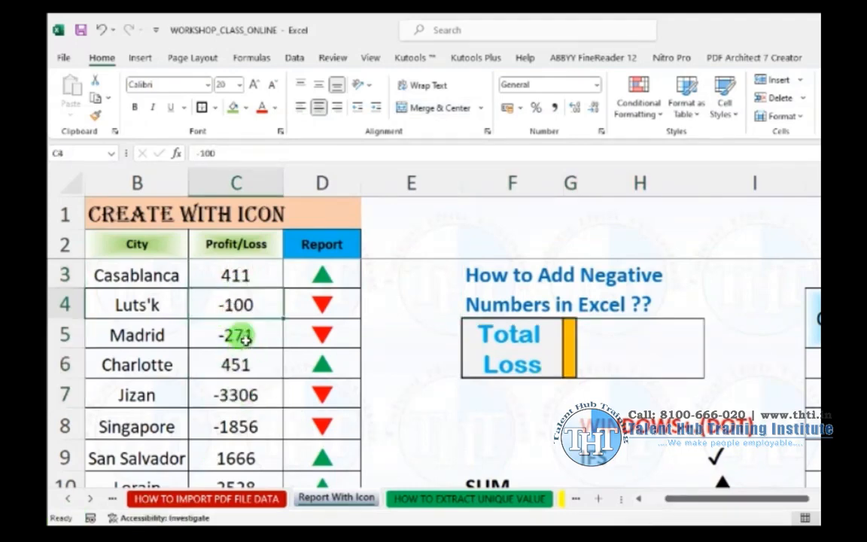
click(239, 339)
Step: Total the whole Profit/Loss column, C3 to C86, in the Total Loss cell H5 with a SUM formula
click(648, 347)
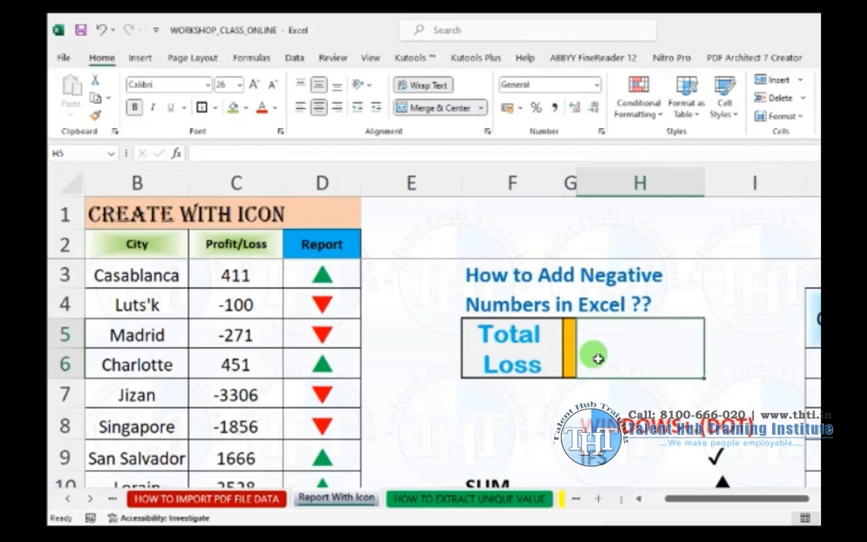
text(=sum)
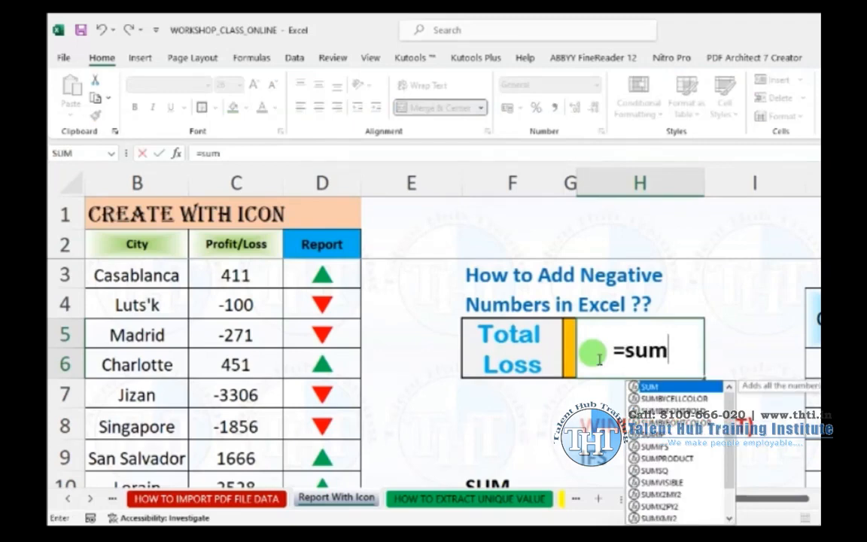
key(Tab)
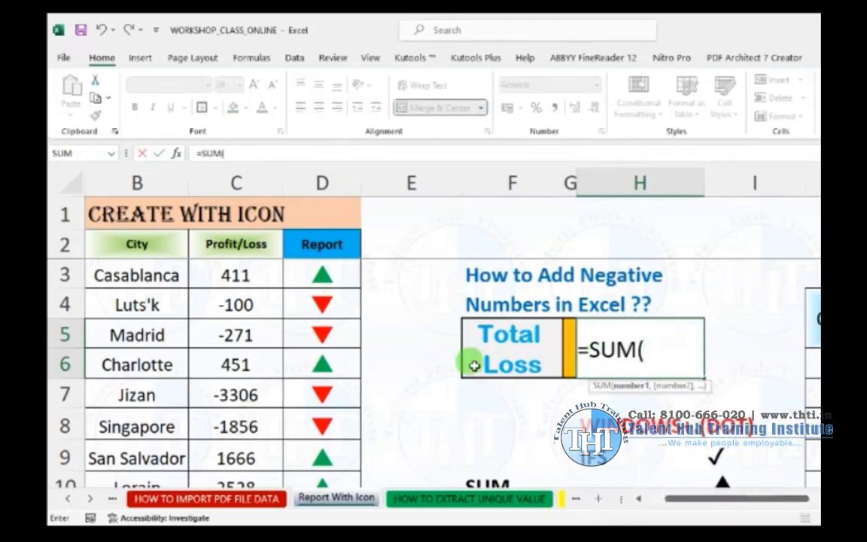
click(237, 276)
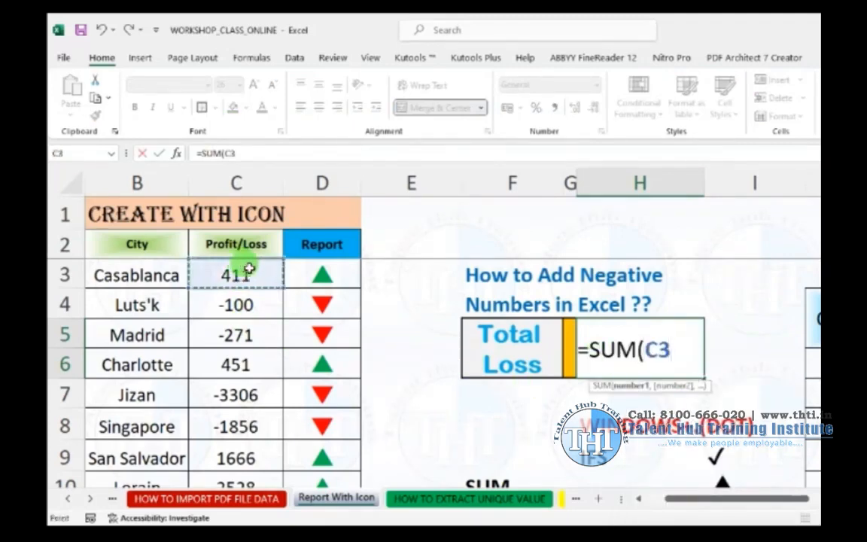
key(ctrl+shift+Down)
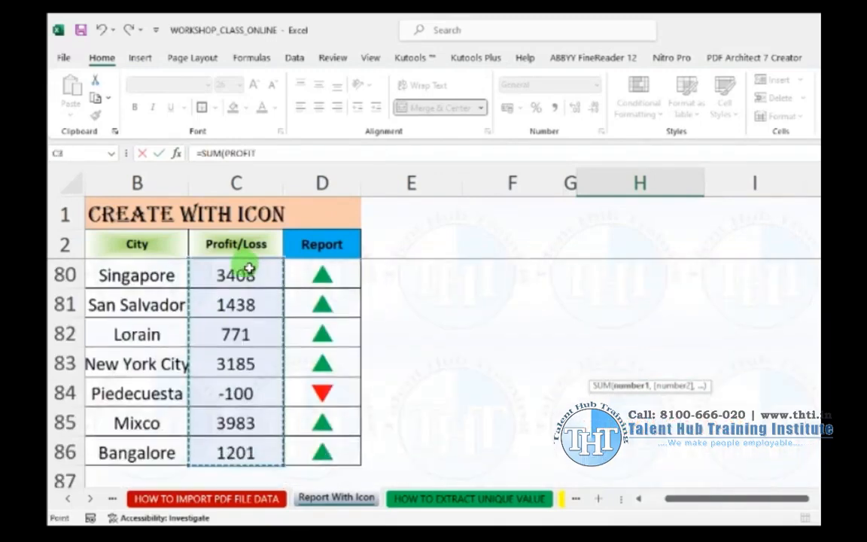
text())
key(Escape)
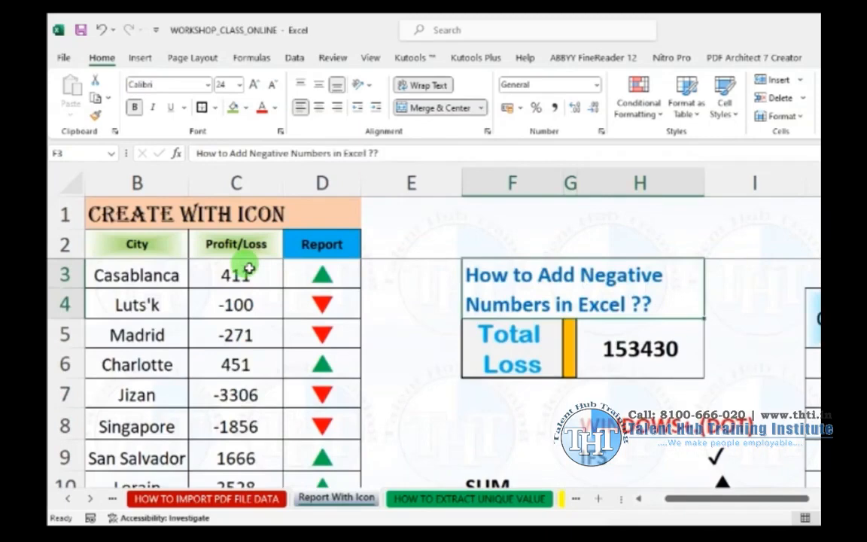
key(Down)
key(Right)
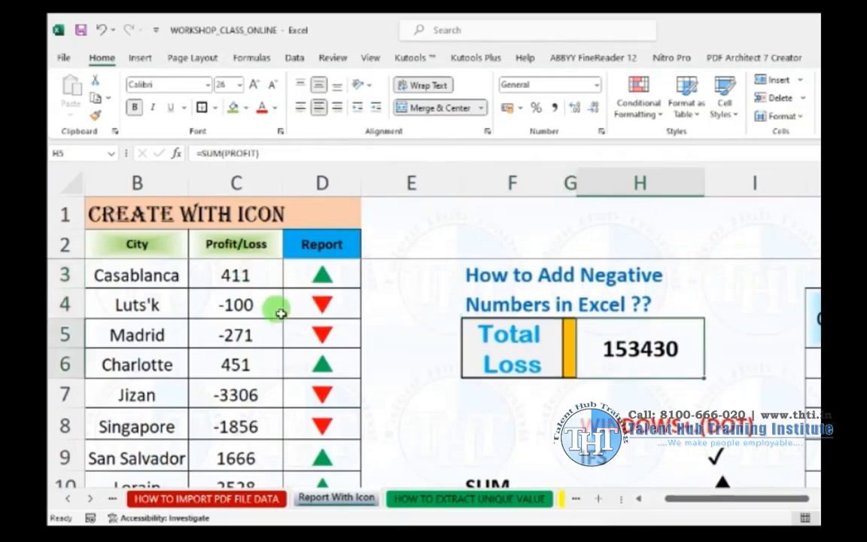
Step: Clear the SUM formula from the Total Loss cell H5
click(730, 363)
click(658, 367)
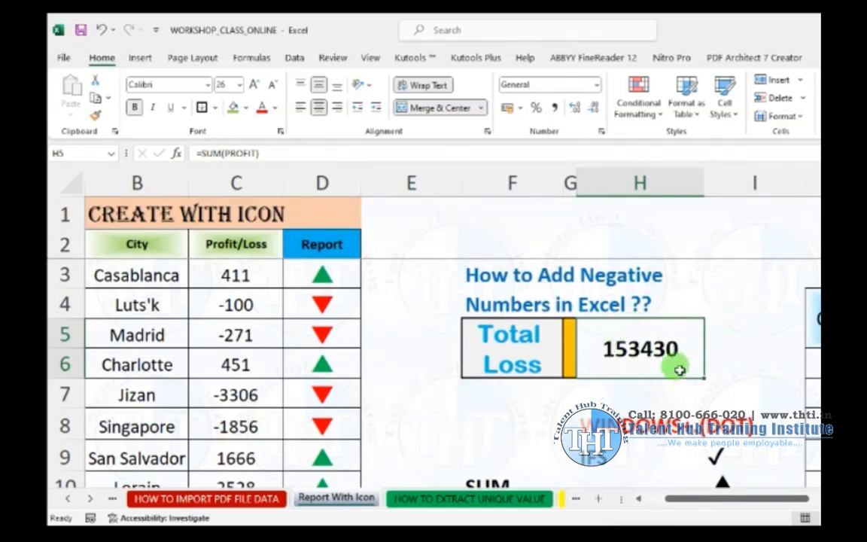
key(Delete)
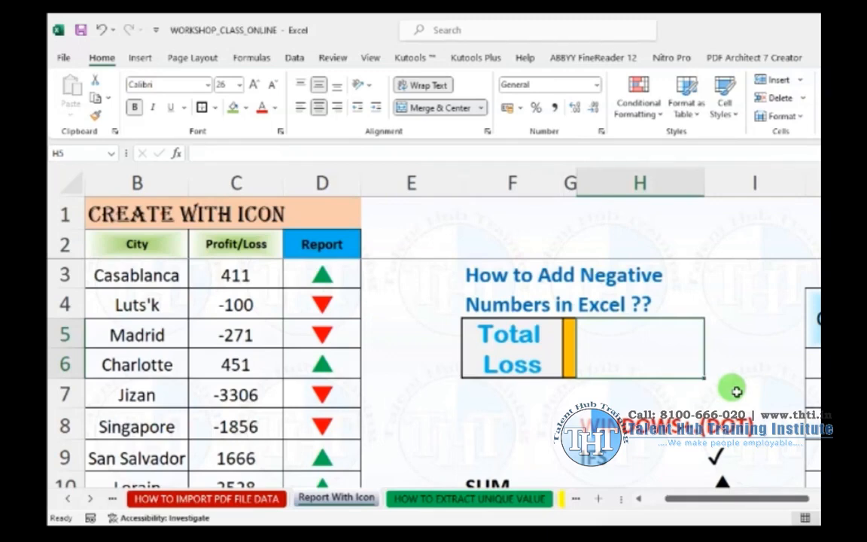
Step: Review the IF formula behind the first Report icon in D3 without changing it
click(350, 273)
key(F2)
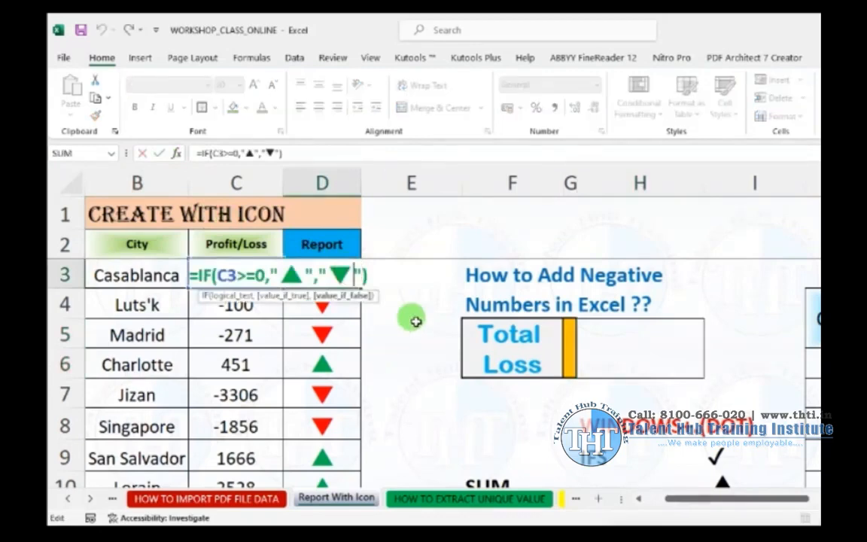
key(Return)
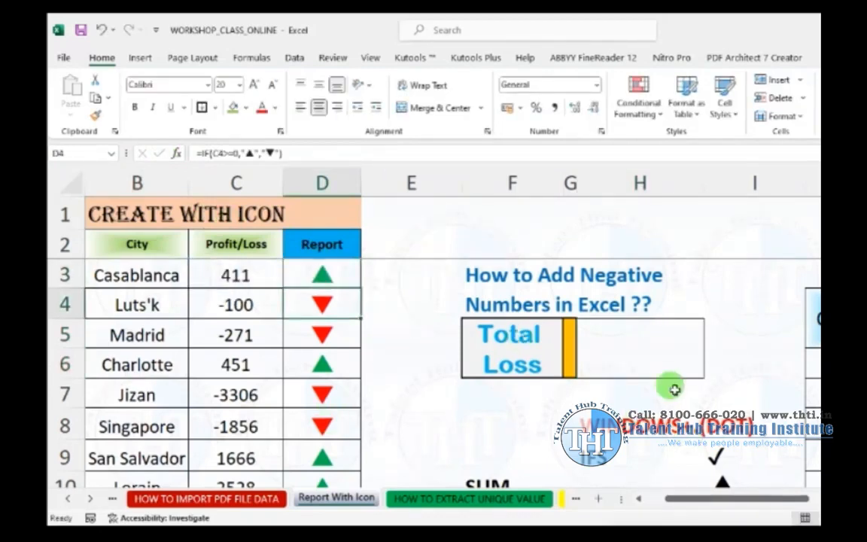
click(644, 351)
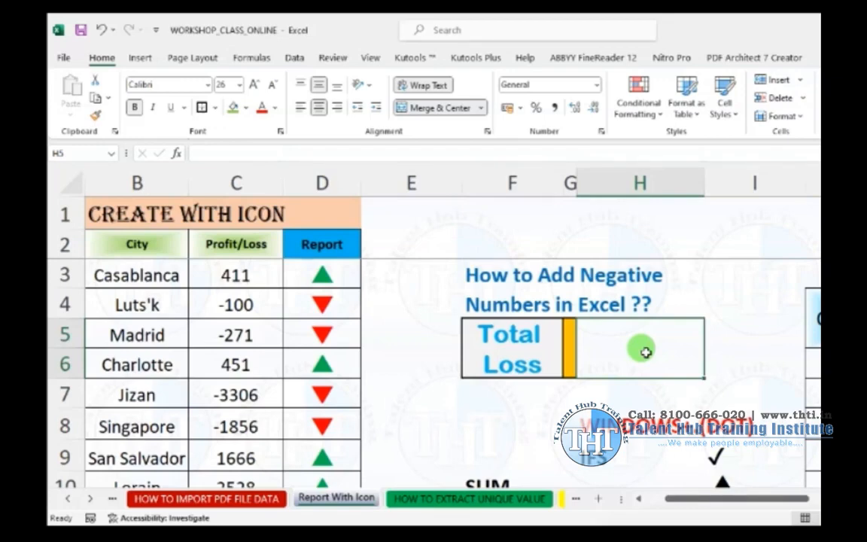
text(=sum)
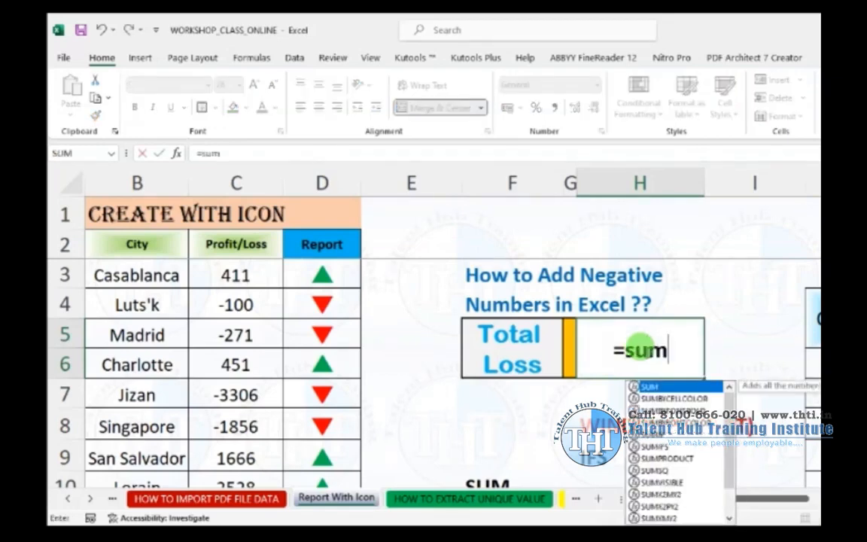
text(i)
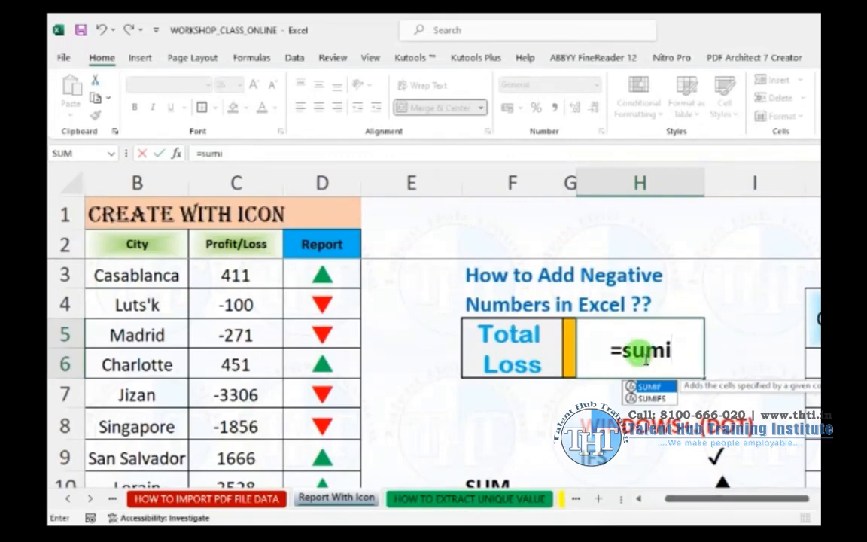
key(Down)
key(Tab)
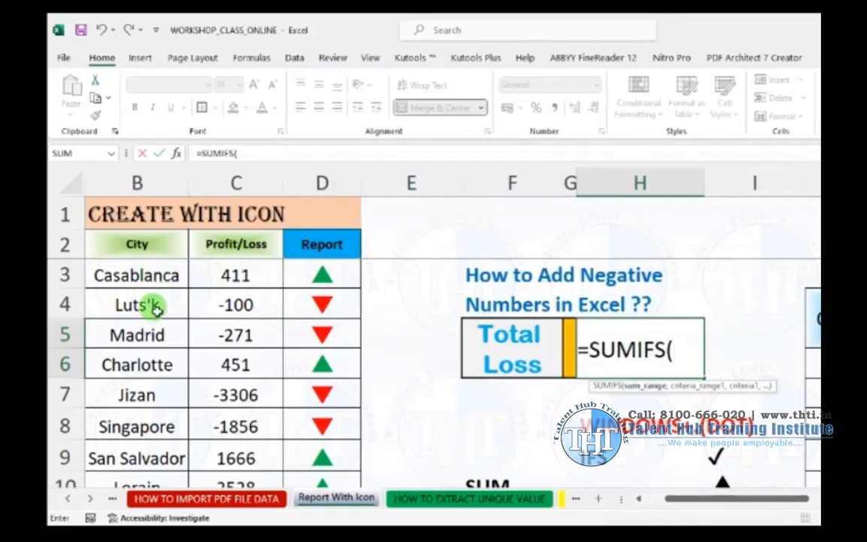
click(238, 269)
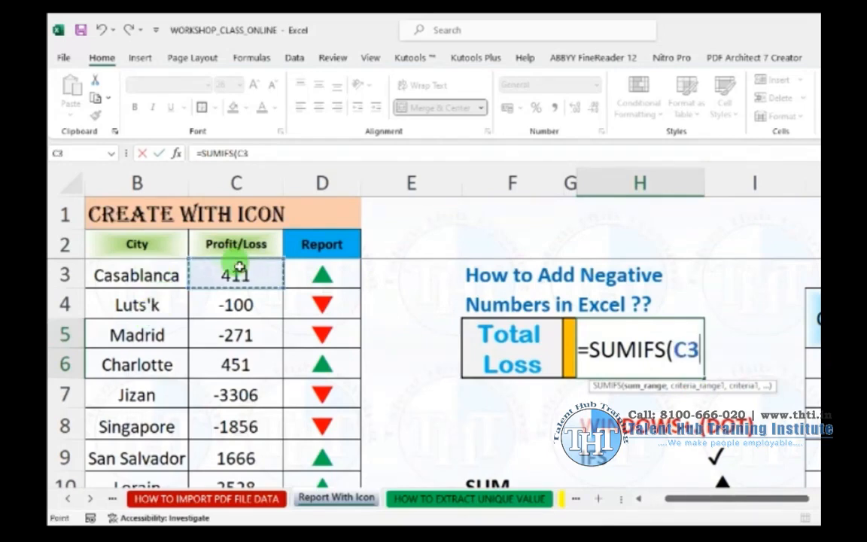
key(ctrl+shift+Down)
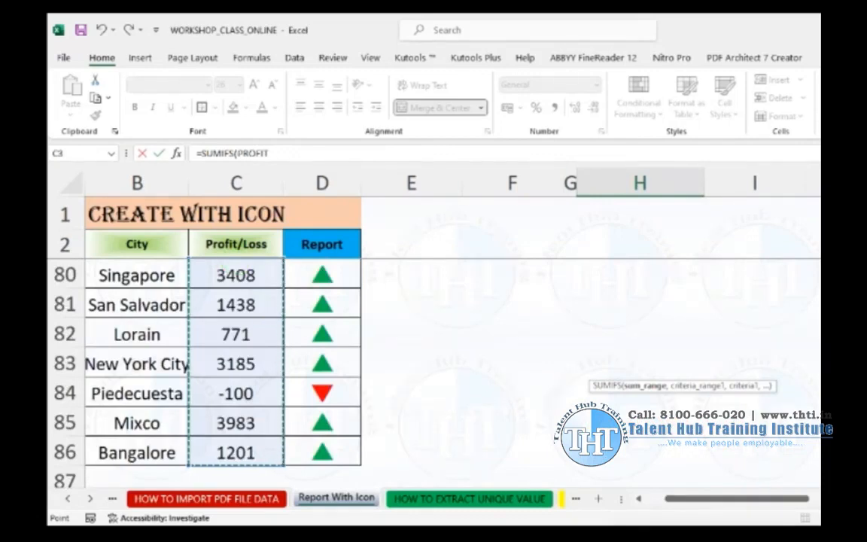
scroll(226, 368, up, 14)
scroll(225, 369, up, 12)
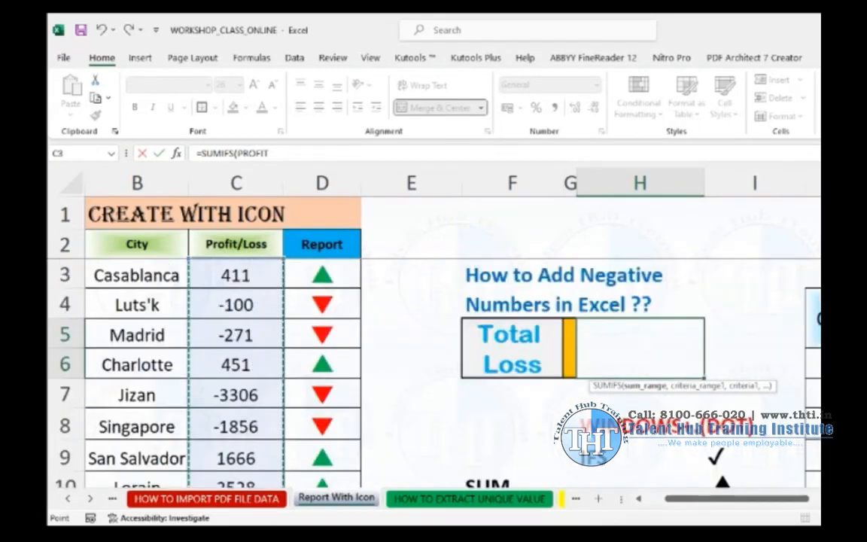
text(,)
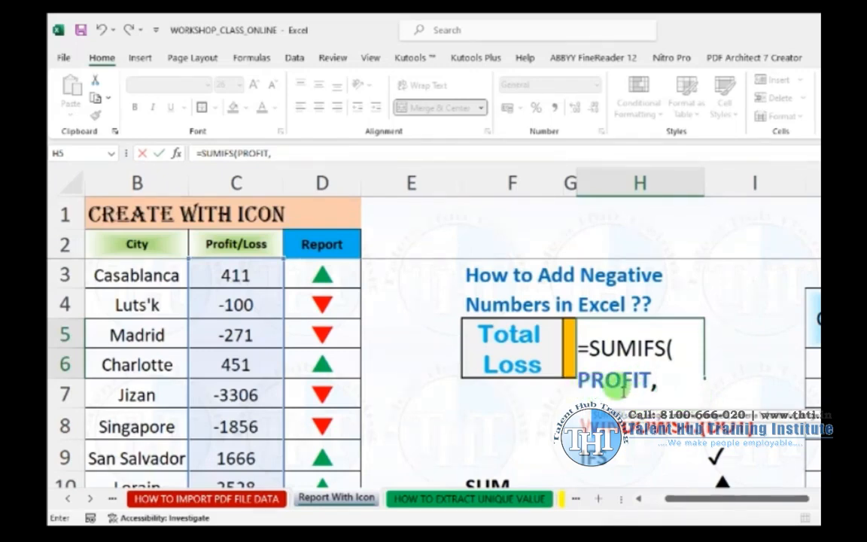
key(Escape)
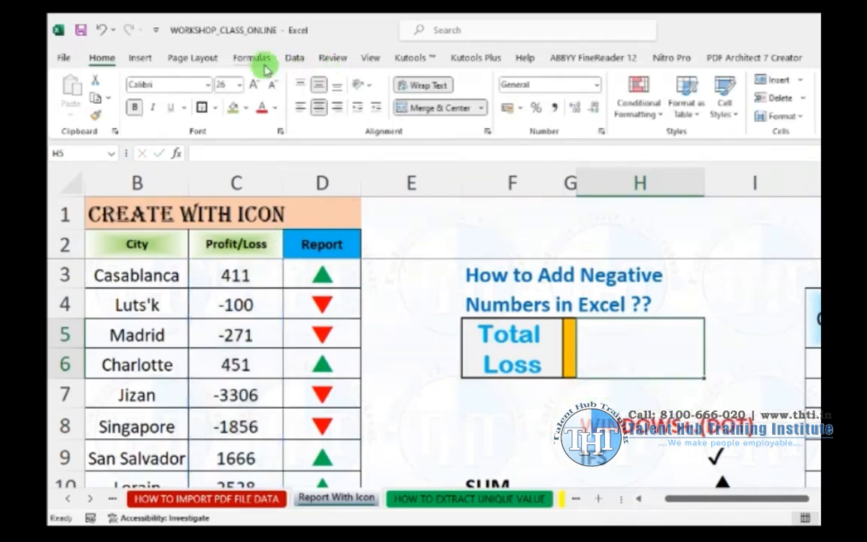
Step: Delete the defined name PROFIT from the workbook's named ranges and return to the sheet
click(242, 56)
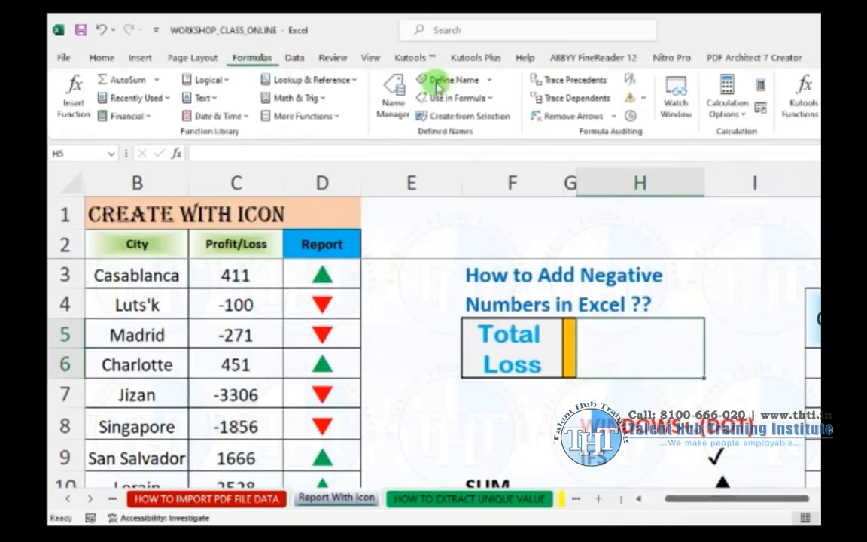
click(392, 113)
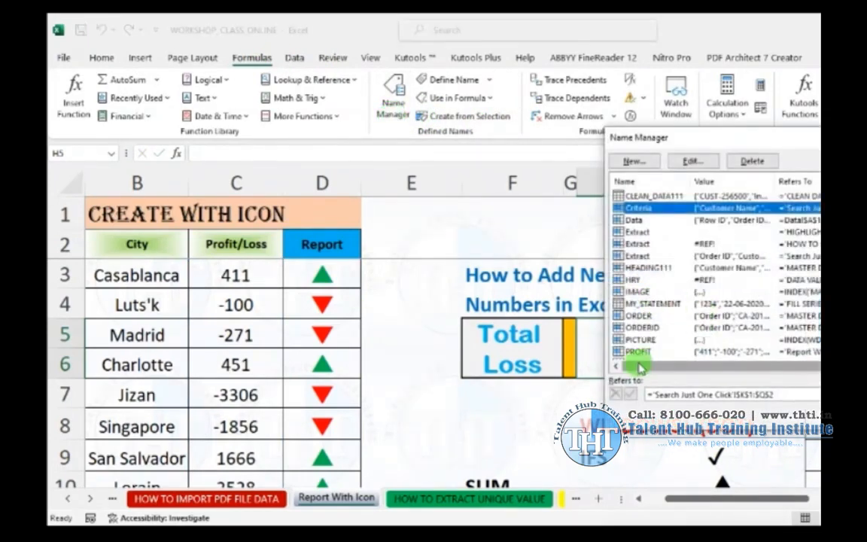
click(635, 351)
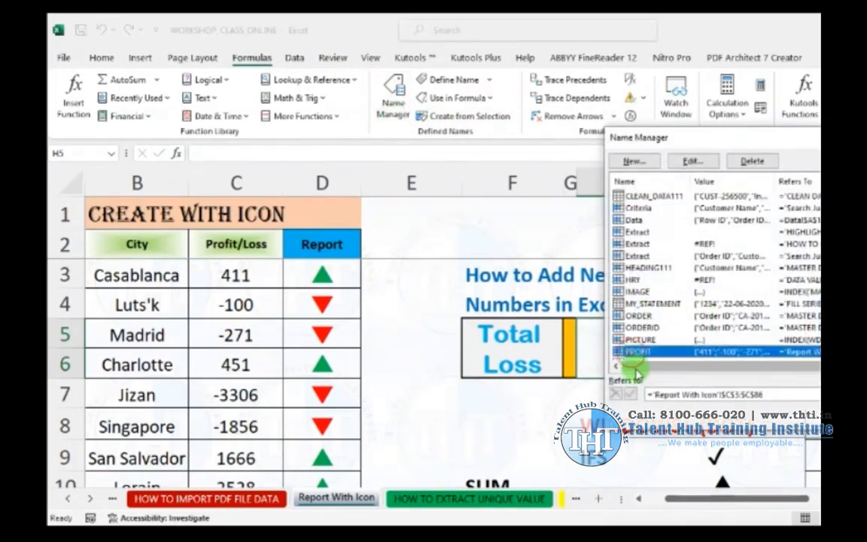
click(753, 161)
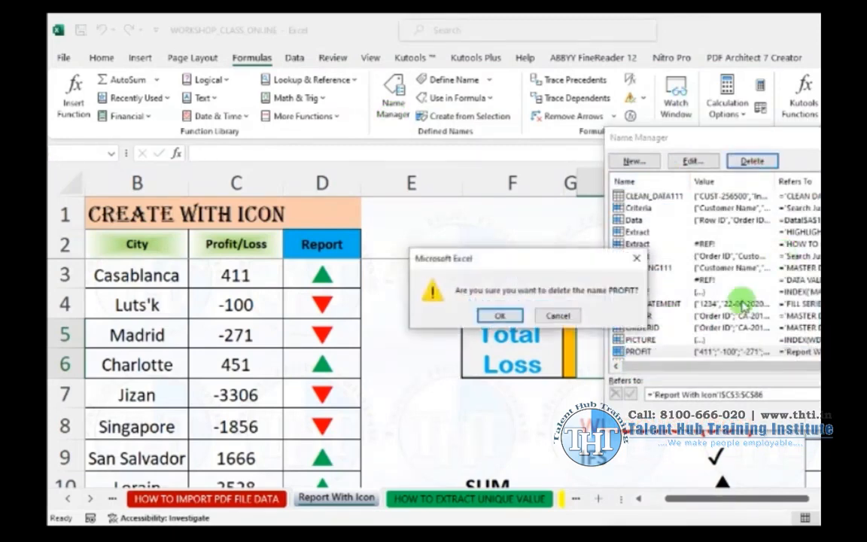
click(499, 315)
key(Escape)
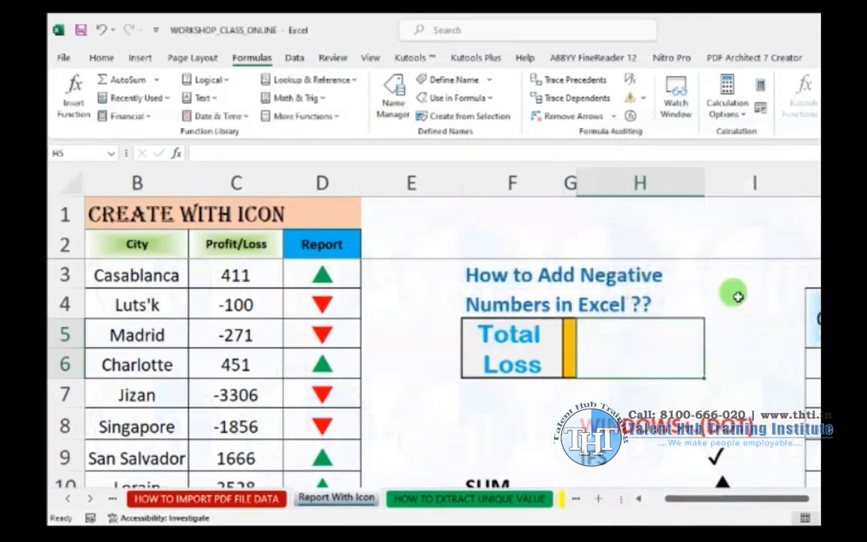
Step: Start a SUMIFS formula in the Total Loss cell H5 with the Profit/Loss values C3:C86 as the sum range
click(641, 355)
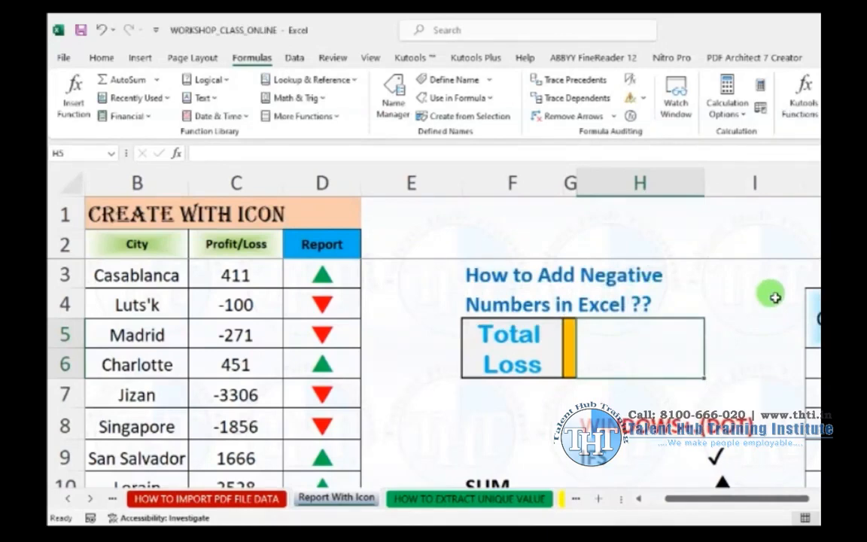
text(=)
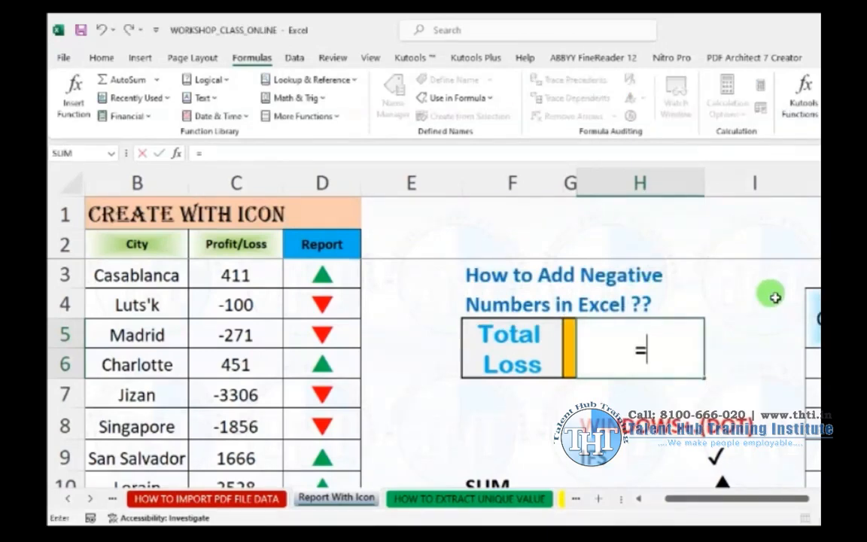
text(sumi)
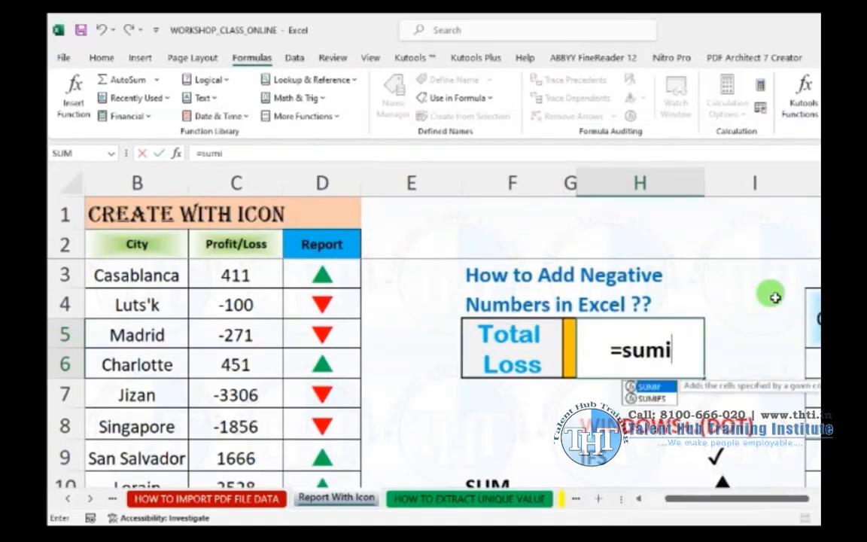
key(Down)
key(Tab)
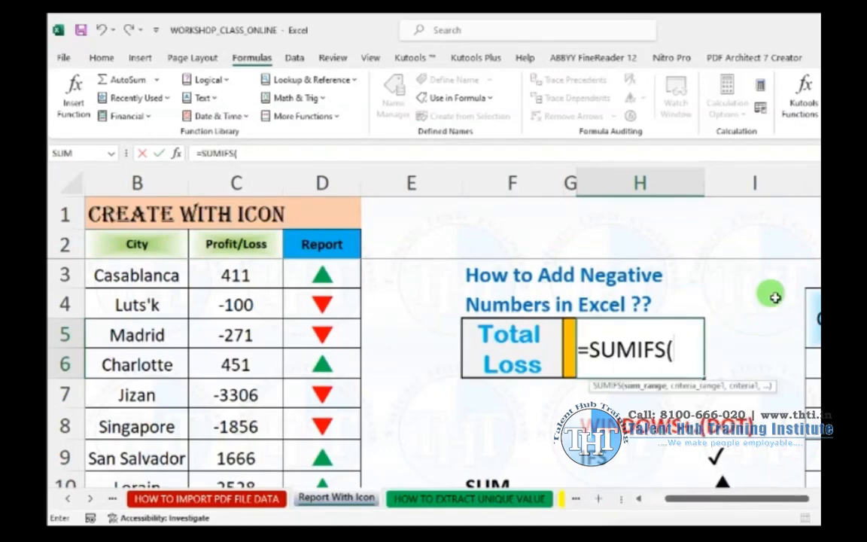
click(252, 275)
key(ctrl+shift+Down)
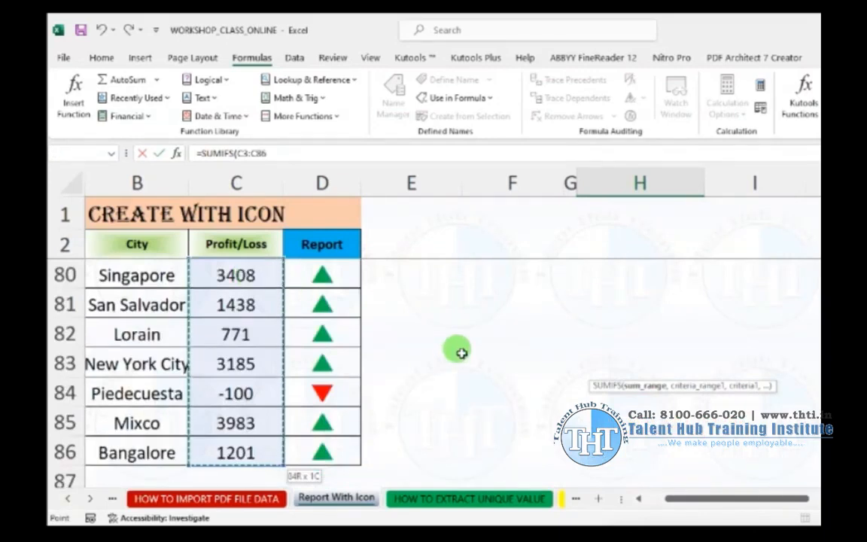
key(ctrl+BackSpace)
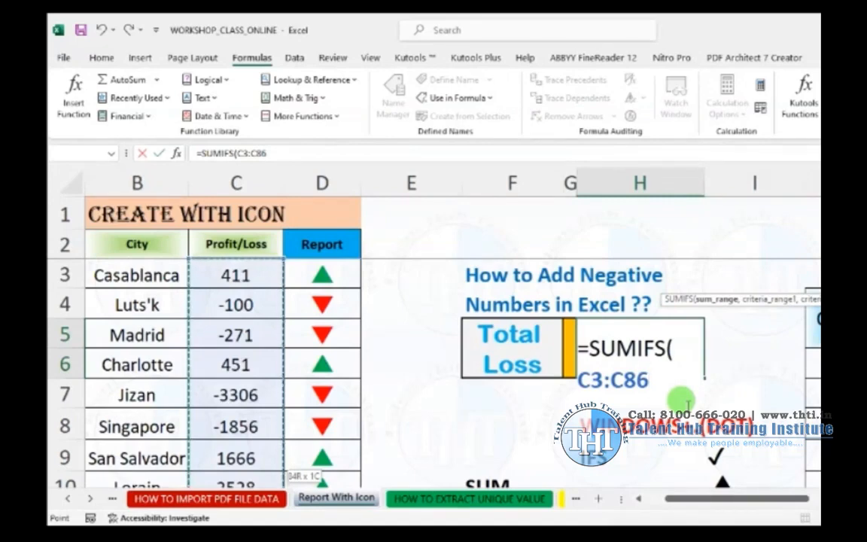
text(,)
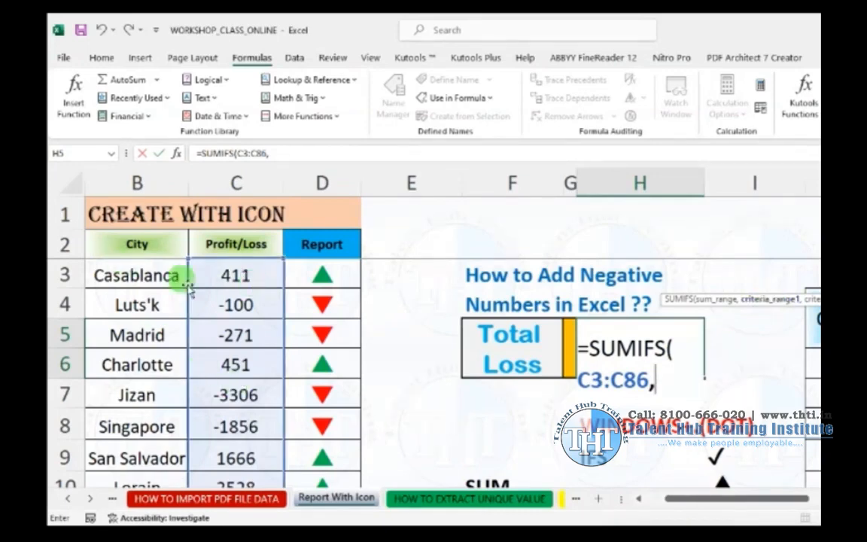
Step: Complete the SUMIFS formula with C3:C86 as the criteria range and "<0" as the criterion, and enter it in H5
click(240, 273)
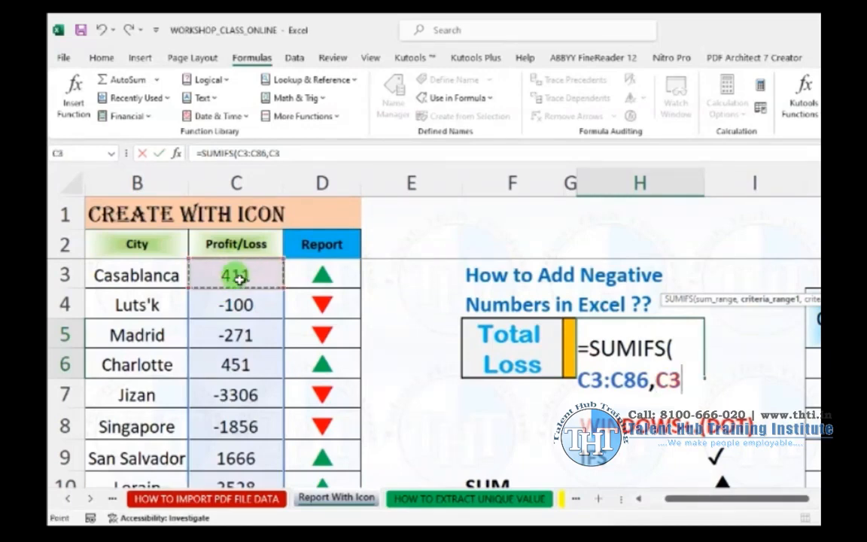
key(ctrl+shift+Down)
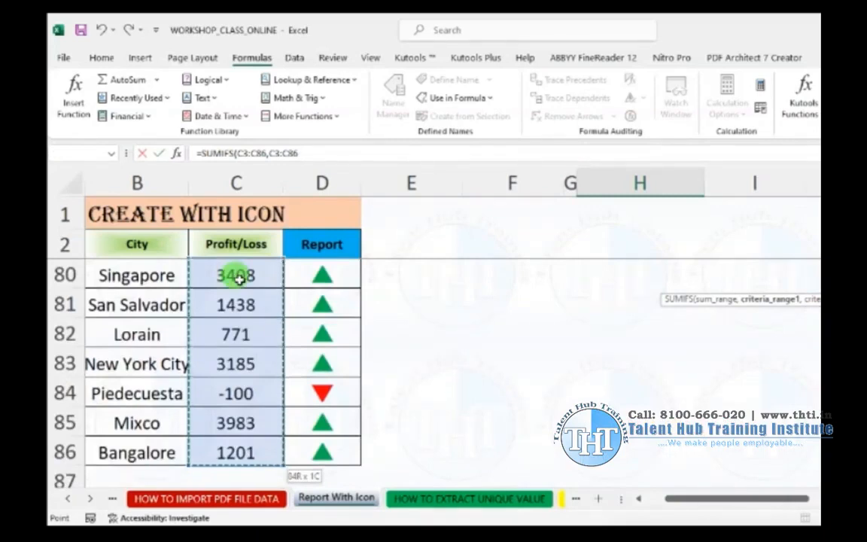
key(ctrl+BackSpace)
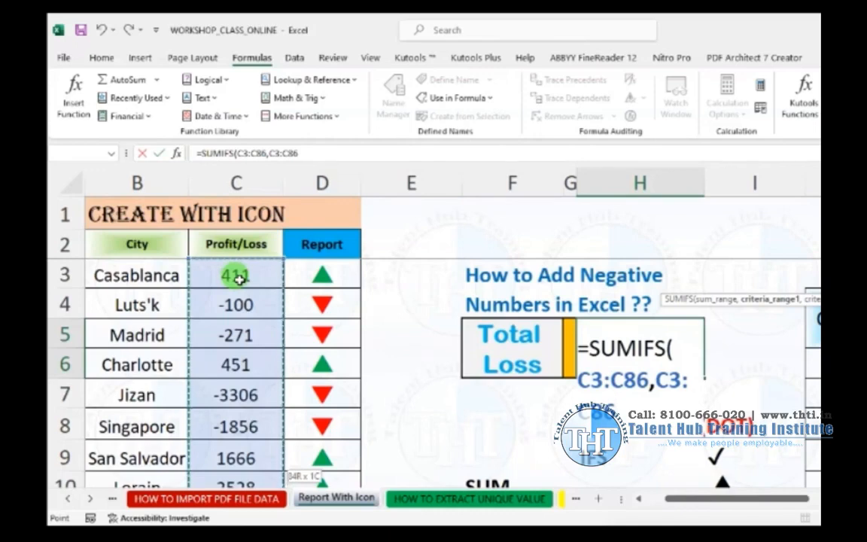
text(,)
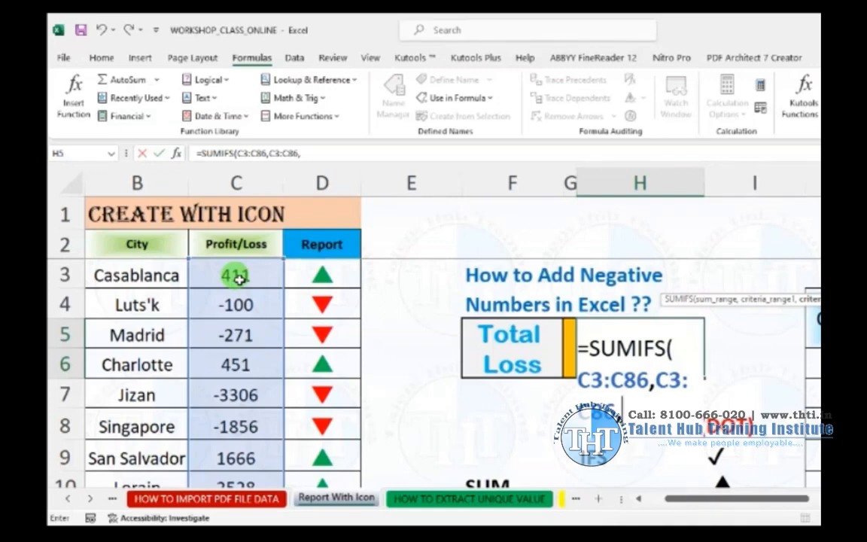
text("<0)
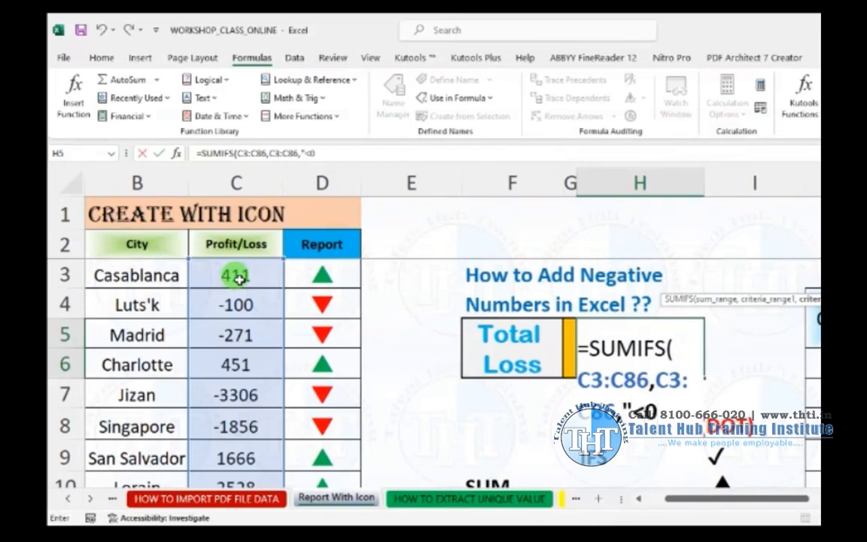
text(")
text())
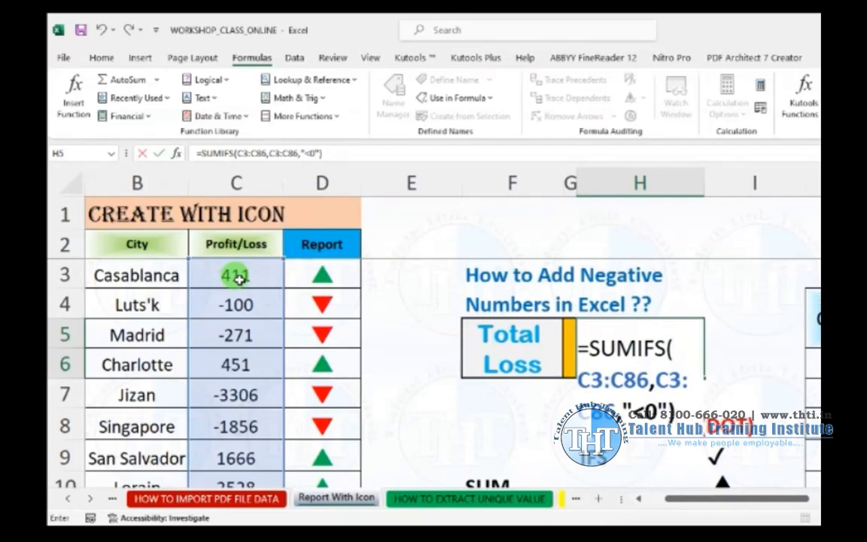
key(Return)
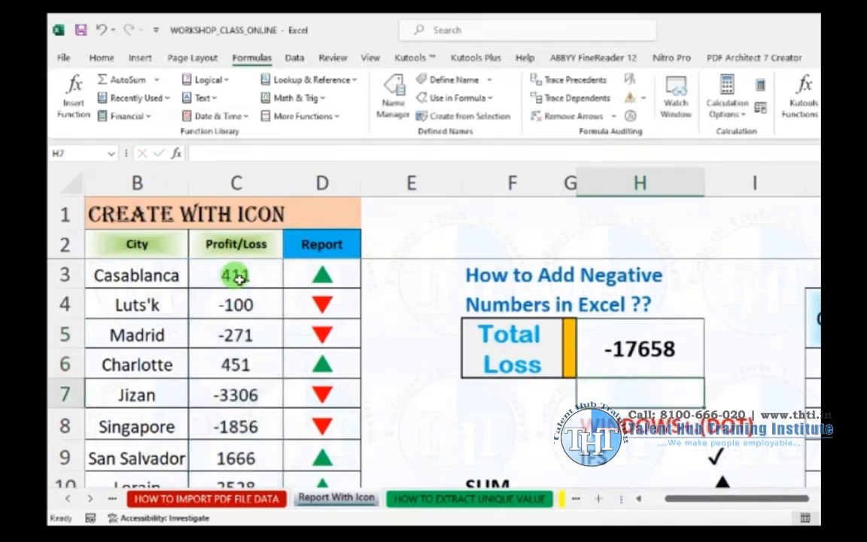
key(Up)
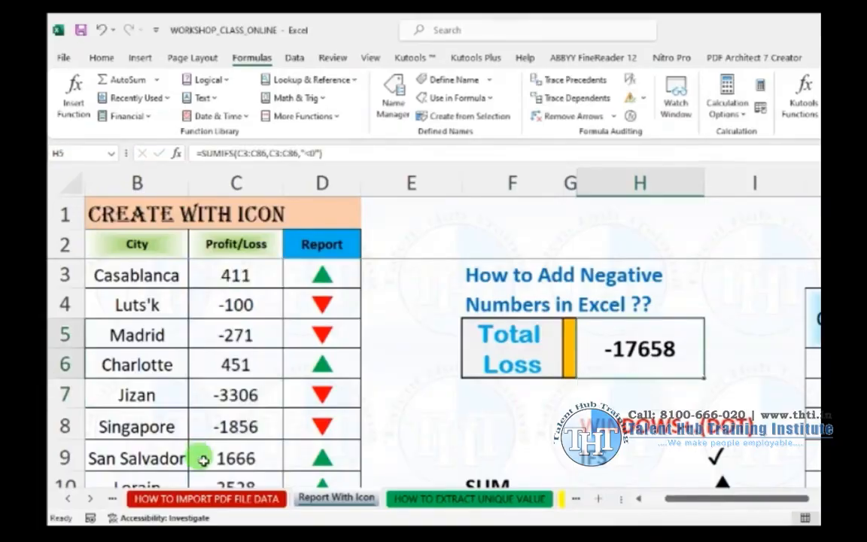